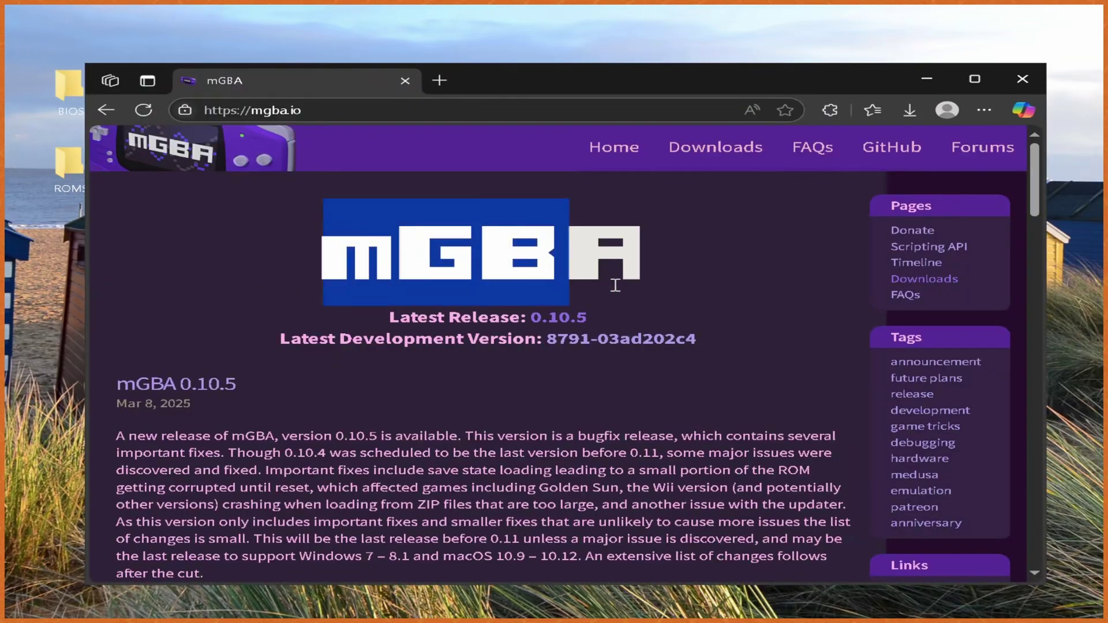
pyautogui.click(320, 266)
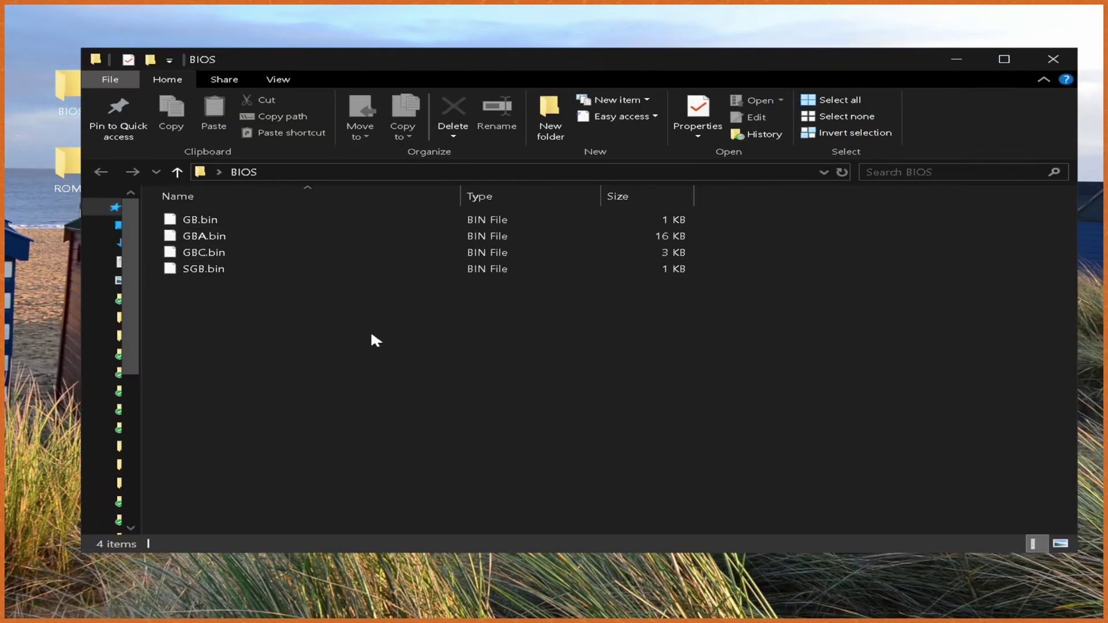
pyautogui.moveTo(595, 416); pyautogui.dragTo(308, 211)
pyautogui.click(198, 289)
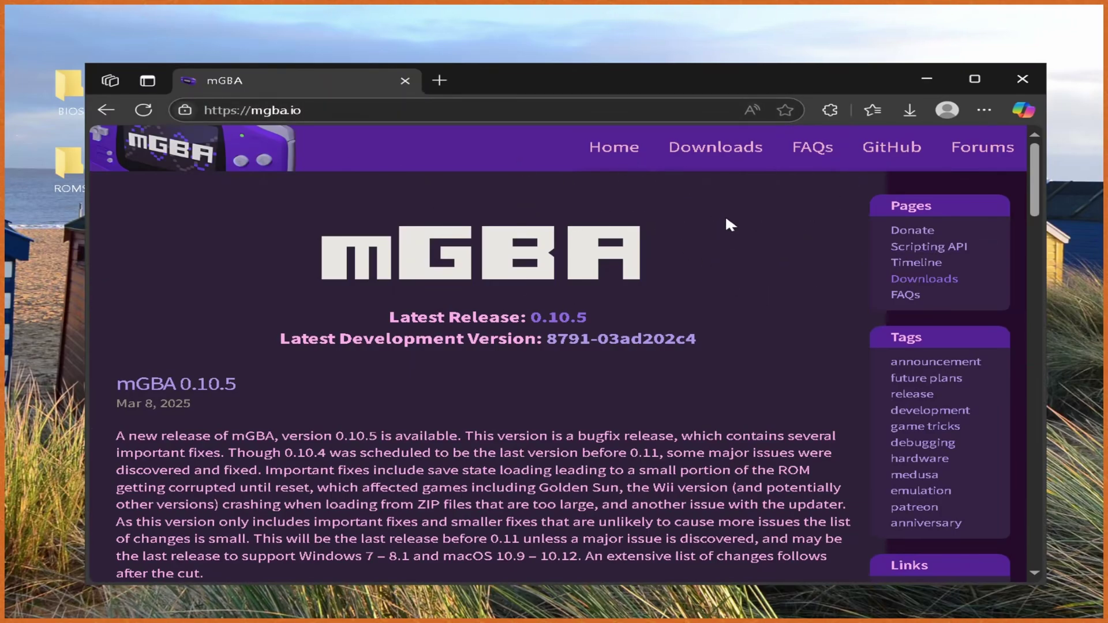
# From the mGBA downloads page, download the Windows 64-bit portable .7z archive using Save as
pyautogui.click(684, 147)
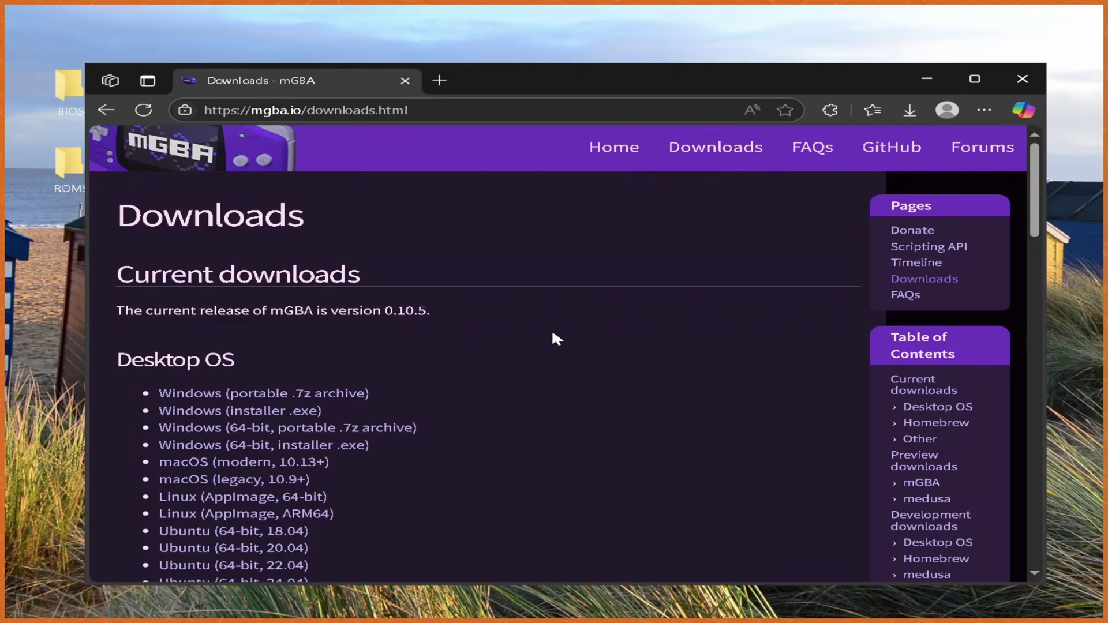
pyautogui.scroll(-2, 580, 329)
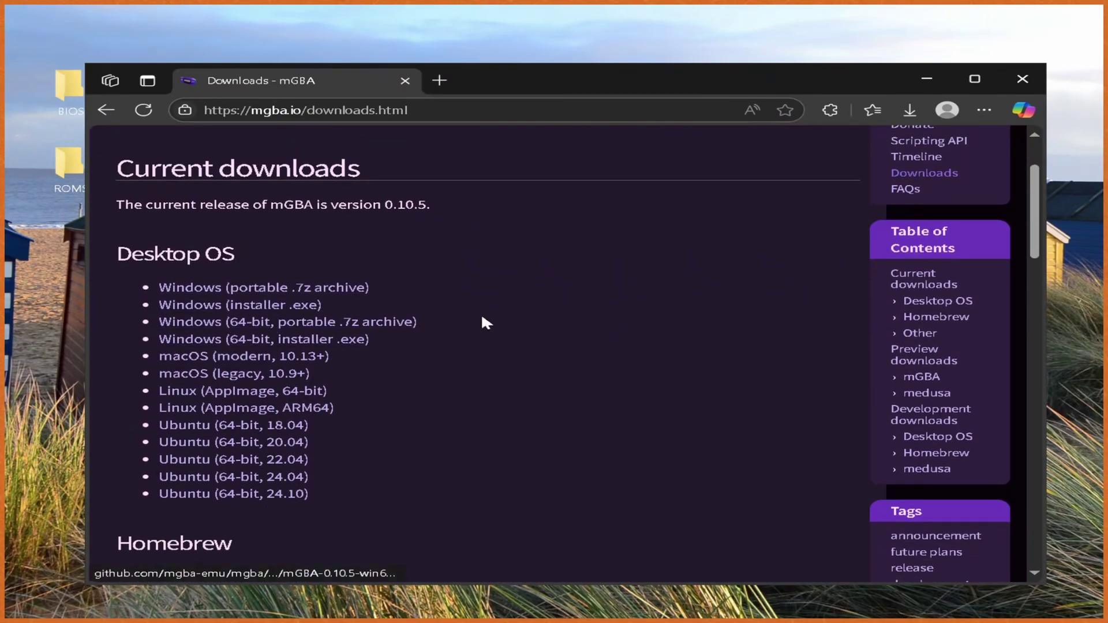
pyautogui.click(346, 325)
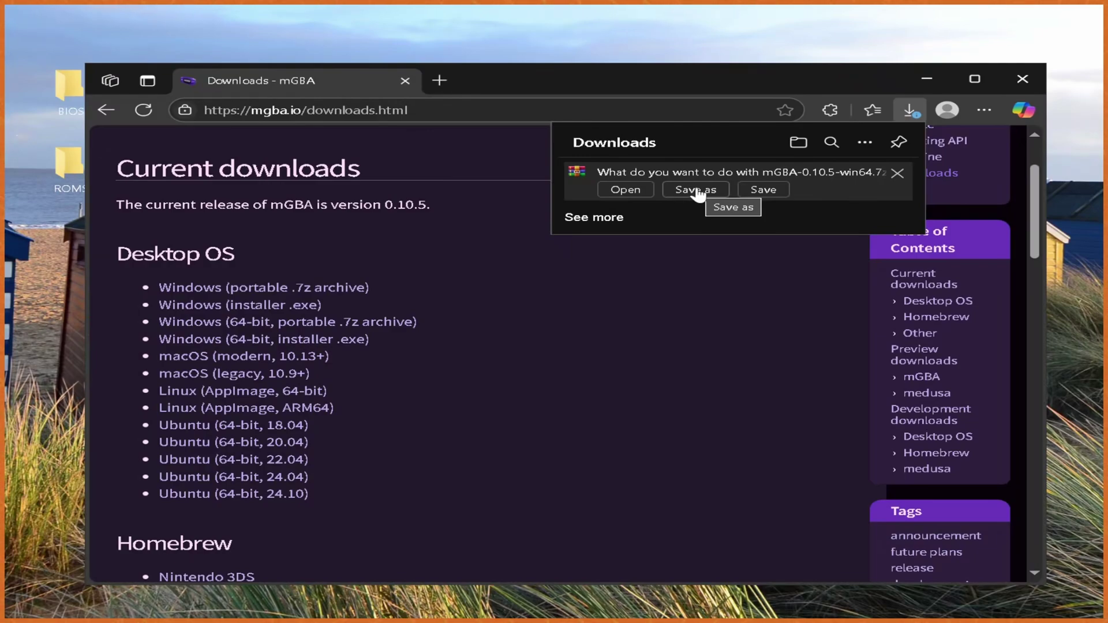
pyautogui.click(696, 190)
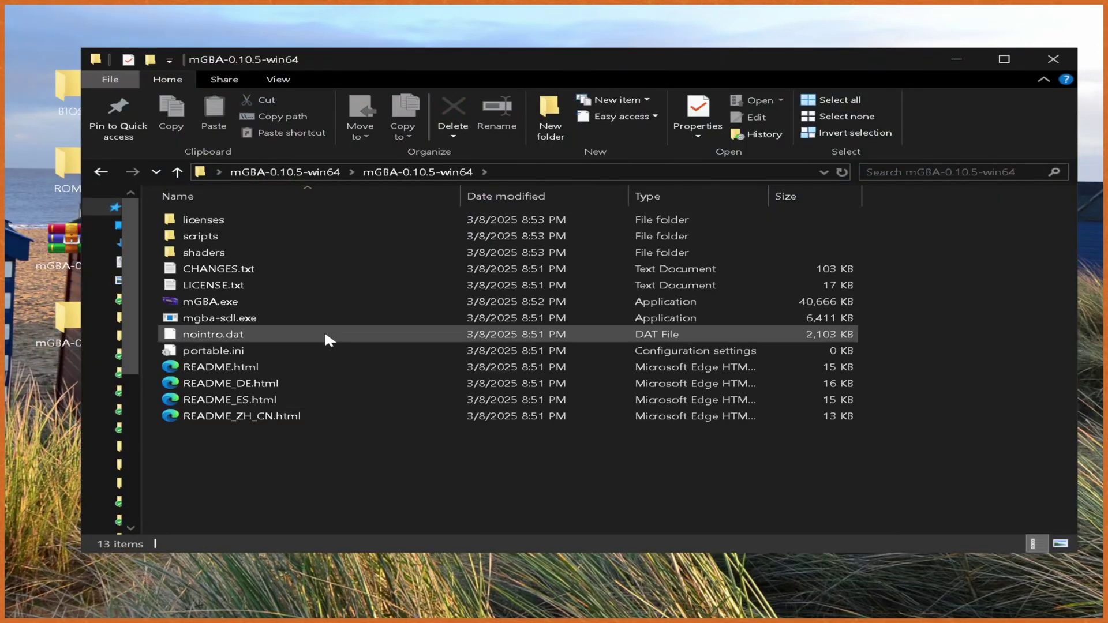
# Launch mGBA.exe from the extracted mGBA-0.10.5-win64 folder and open the emulator's settings
pyautogui.click(230, 303)
pyautogui.doubleClick(230, 303)
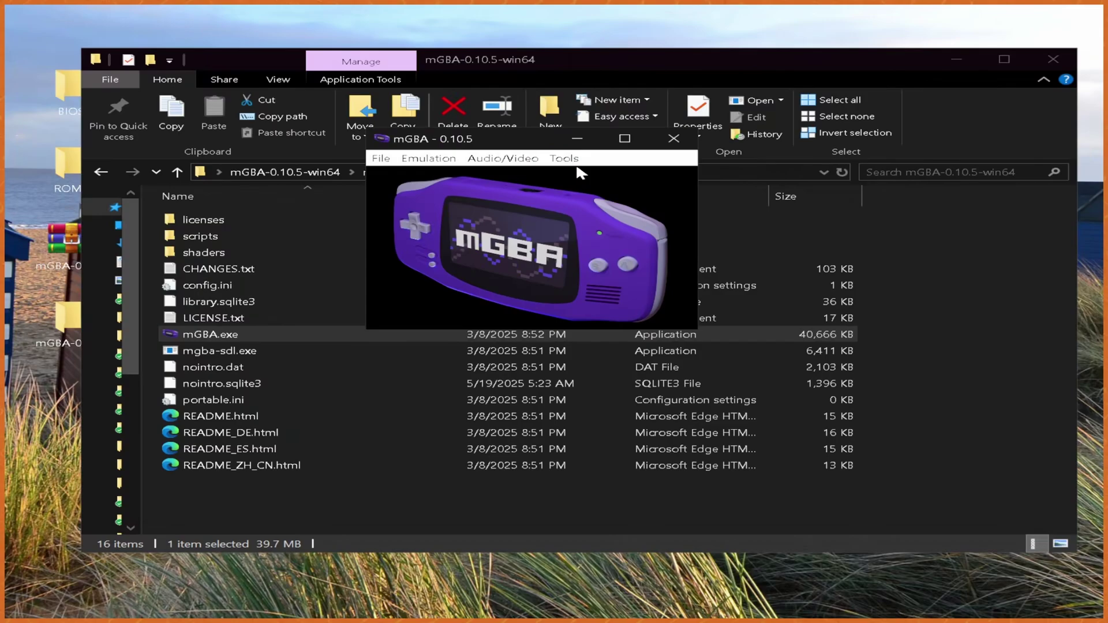
pyautogui.click(567, 164)
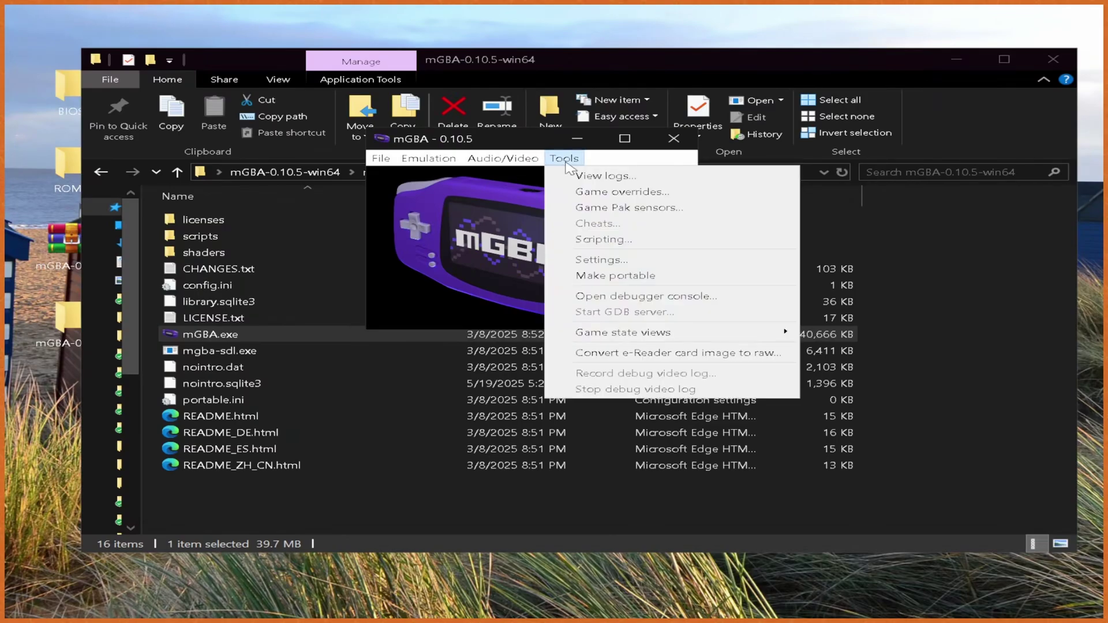
pyautogui.click(628, 261)
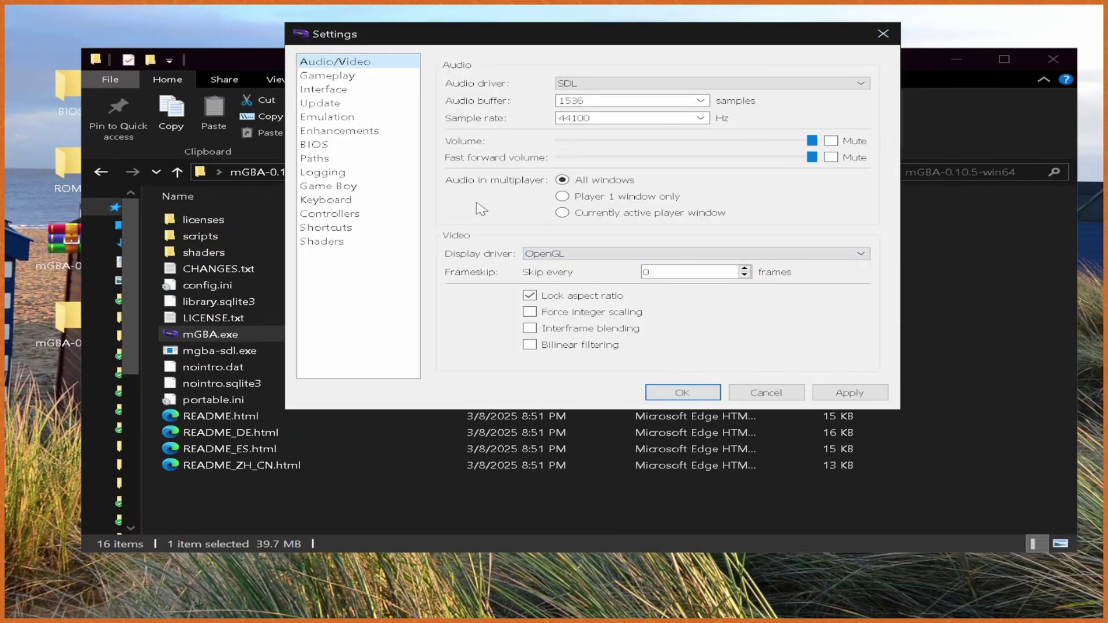
# Lower the volume and fast forward volume to slightly under half, and show the Gameplay settings
pyautogui.moveTo(810, 140); pyautogui.dragTo(673, 138)
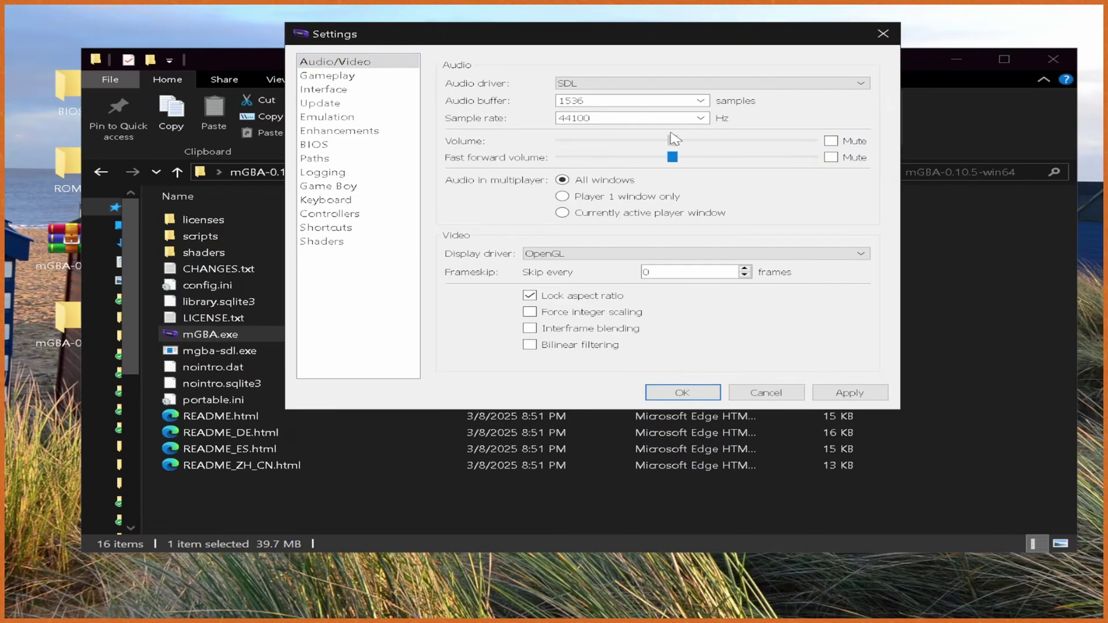
pyautogui.click(568, 299)
pyautogui.click(340, 76)
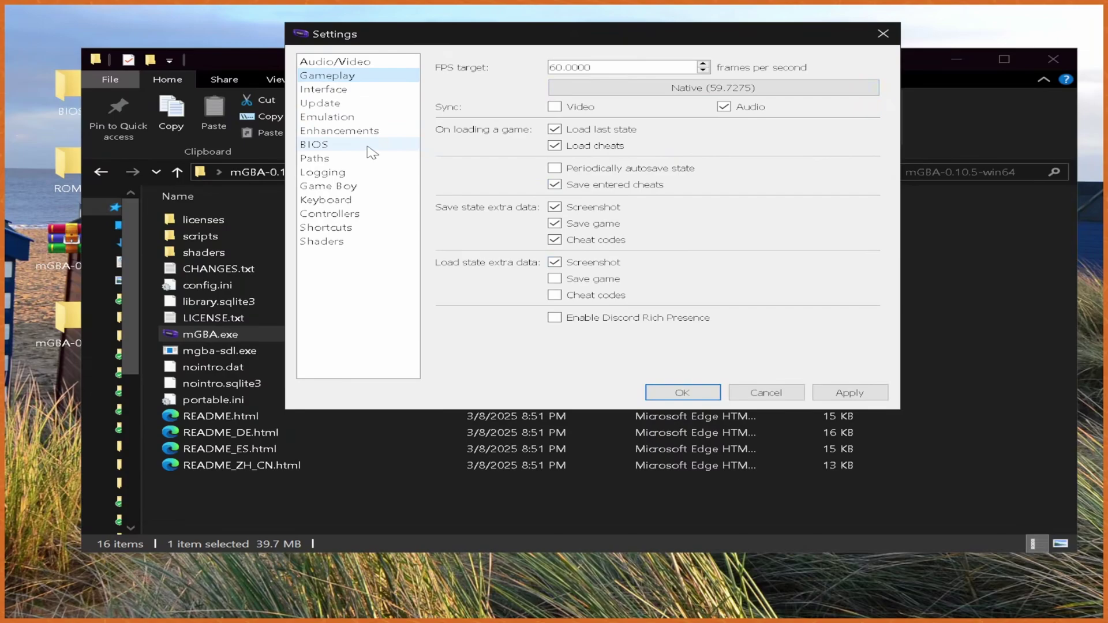
# In the Interface settings, enable showing the library when no game is open and apply the change
pyautogui.click(346, 91)
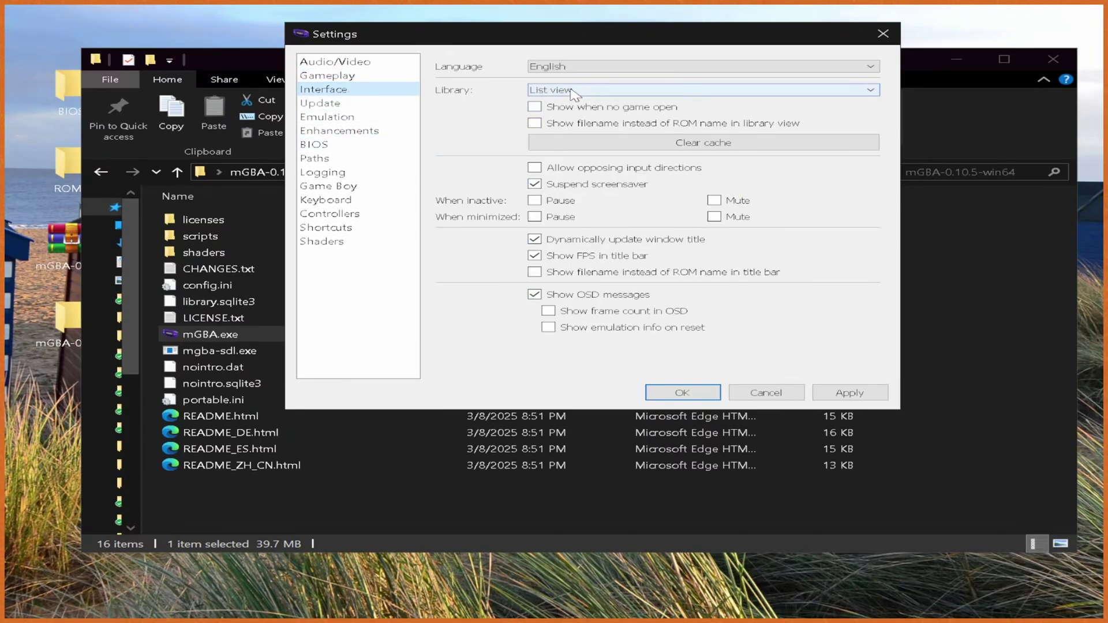
pyautogui.click(595, 110)
pyautogui.moveTo(531, 41); pyautogui.dragTo(810, 55)
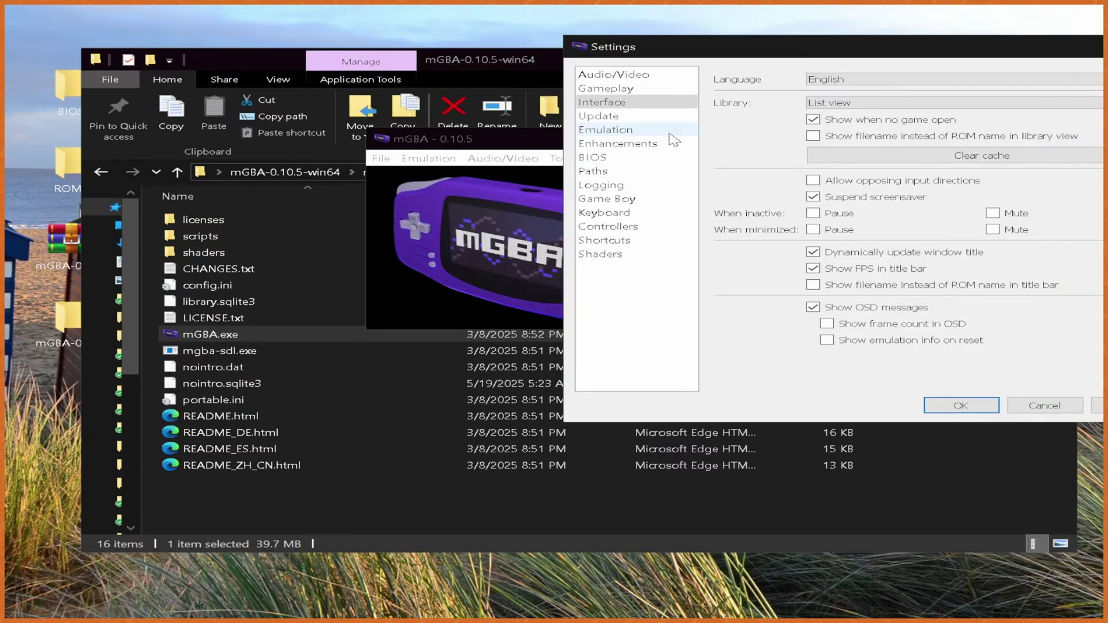
pyautogui.click(1097, 405)
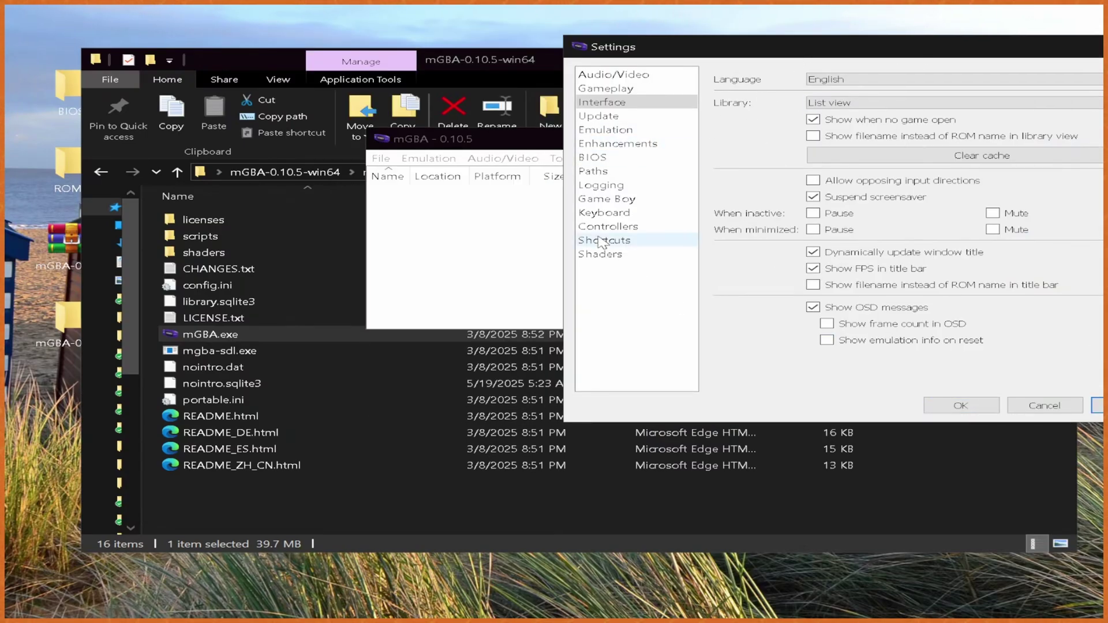
# Reposition the main mGBA window and the Settings window so that the full Settings dialog is on screen
pyautogui.moveTo(490, 139); pyautogui.dragTo(383, 136)
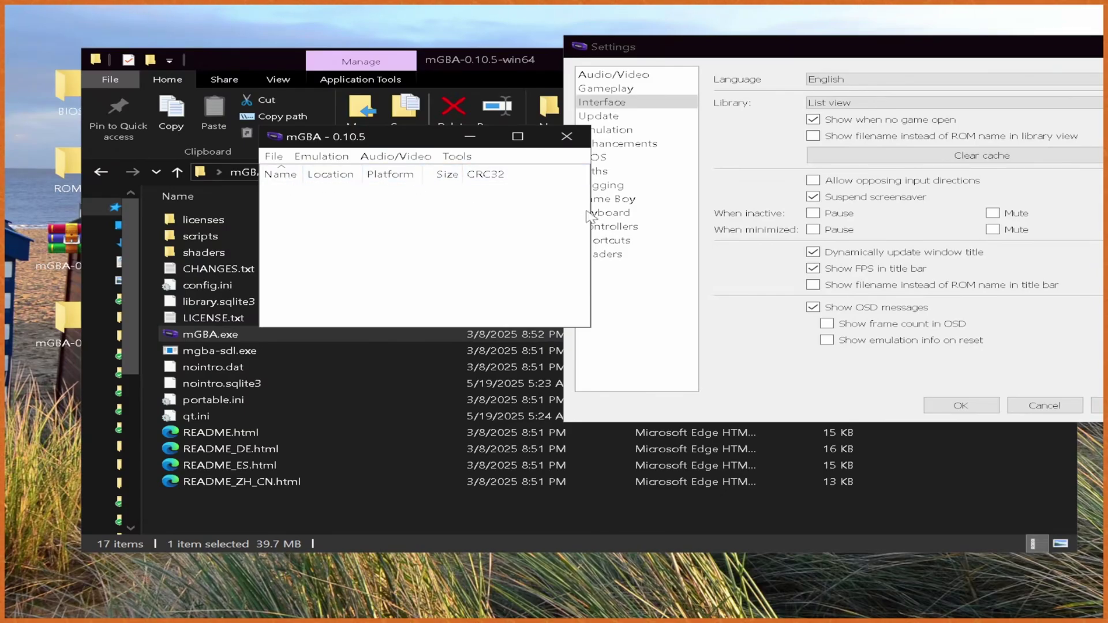
pyautogui.click(769, 54)
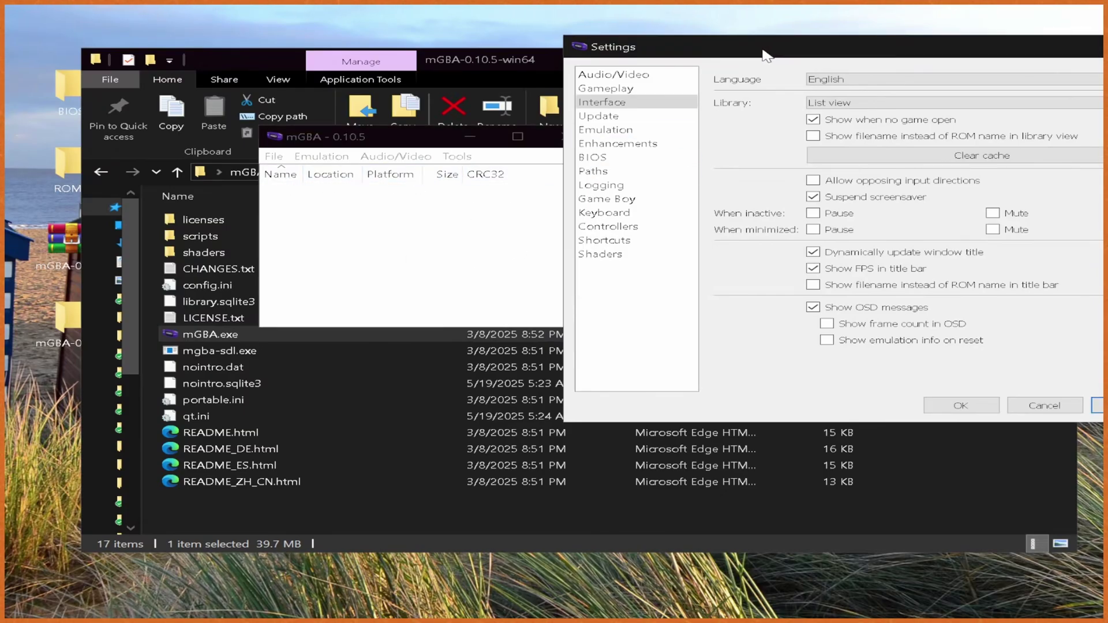
pyautogui.moveTo(763, 52); pyautogui.dragTo(691, 79)
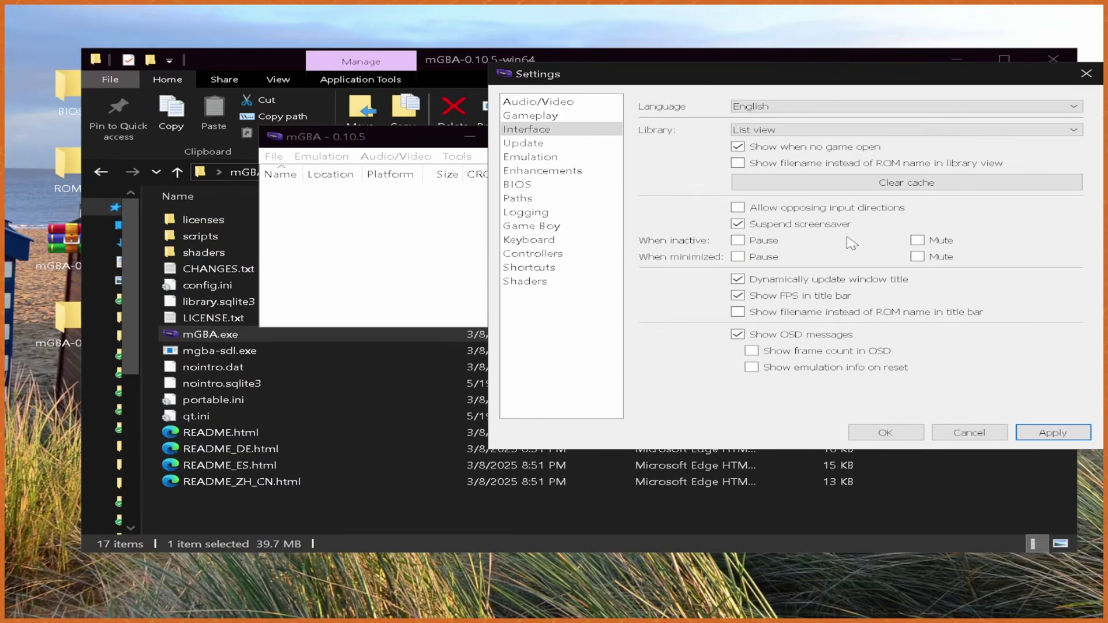
# Turn off showing FPS in the title bar and dynamically updating the window title, applying each change
pyautogui.click(814, 300)
pyautogui.click(1047, 441)
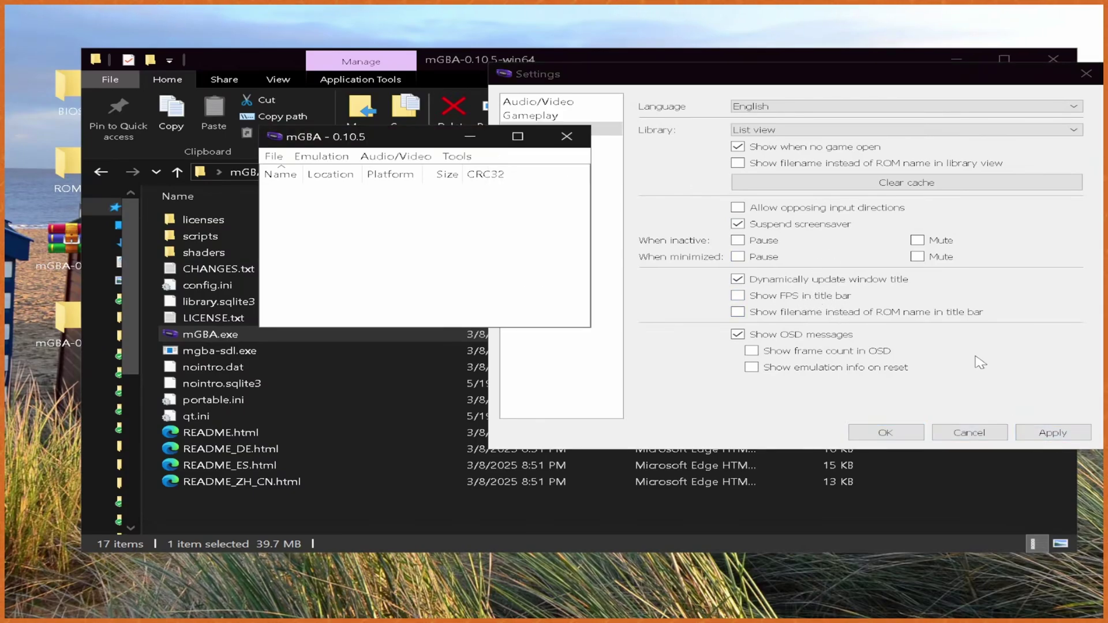
pyautogui.click(834, 280)
pyautogui.click(1051, 434)
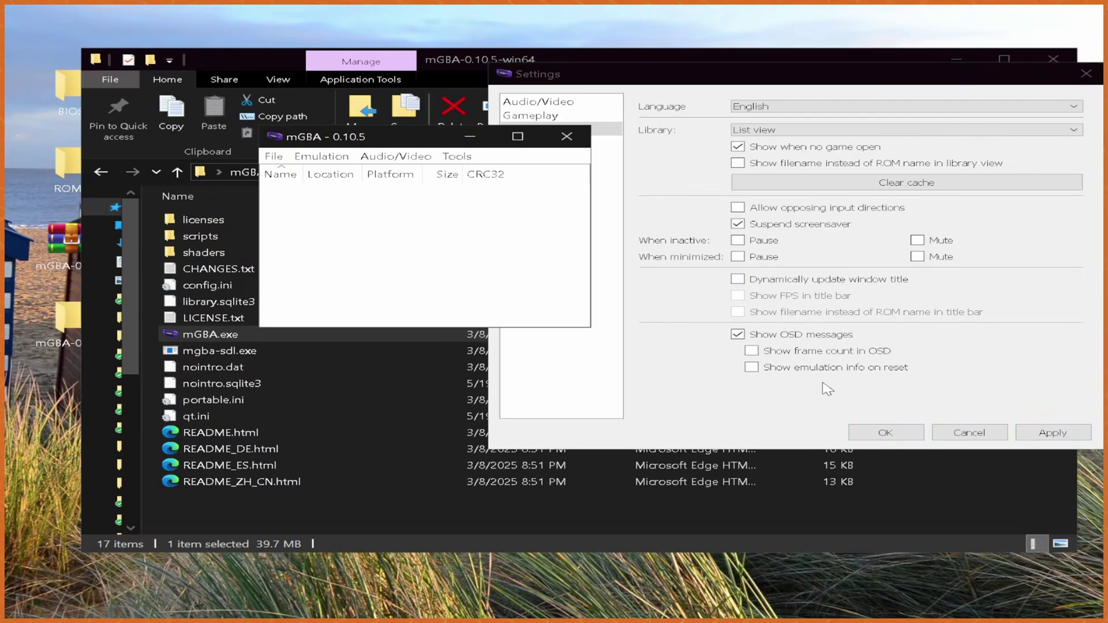
pyautogui.click(749, 85)
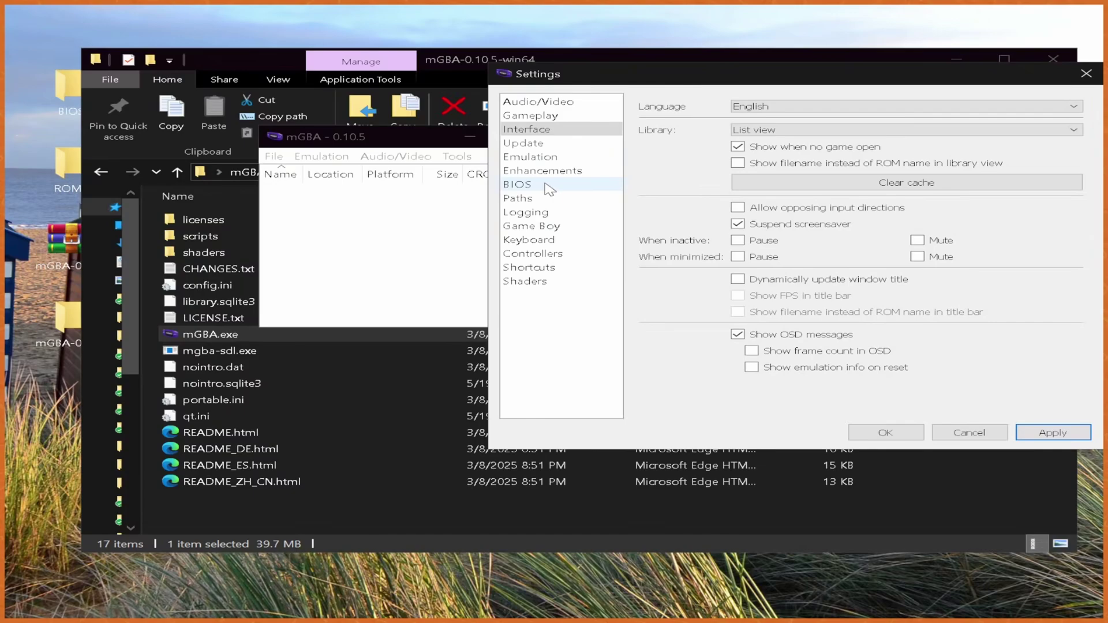
# Look over the Update and Emulation settings, and raise the OpenGL high-resolution scale by four increments in the Enhancements settings
pyautogui.click(551, 145)
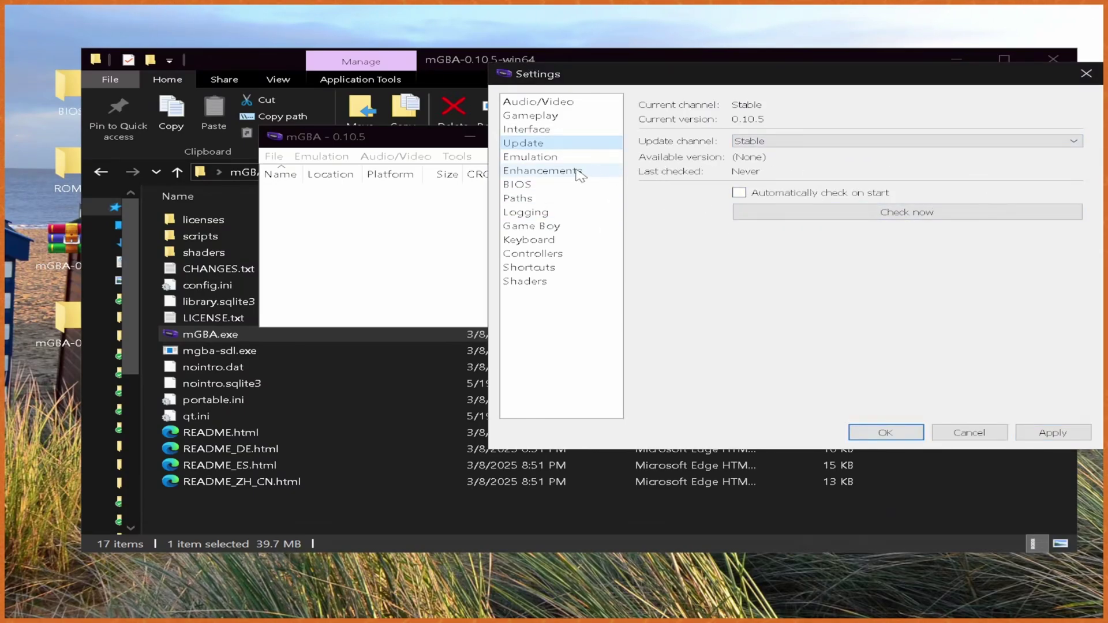
pyautogui.click(542, 157)
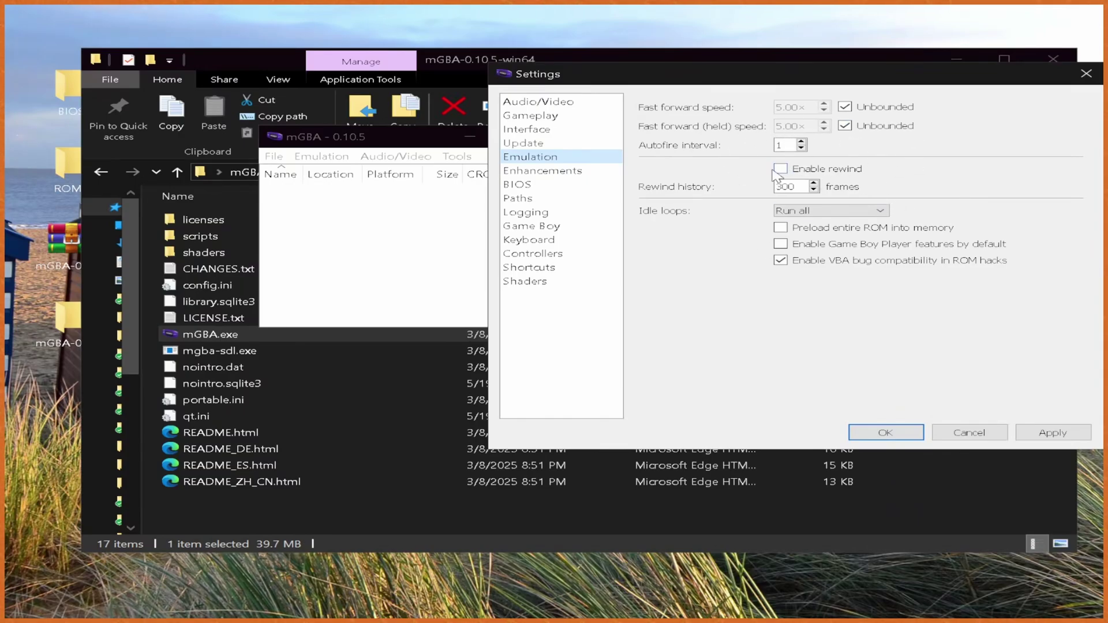
pyautogui.click(594, 171)
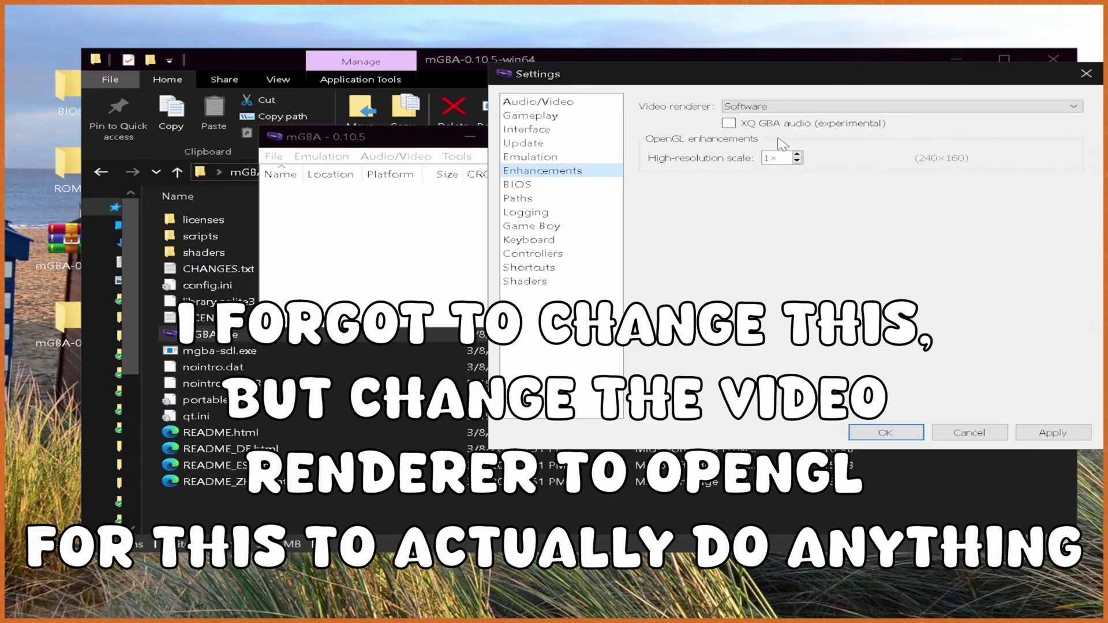
pyautogui.click(797, 154)
pyautogui.click(797, 154)
pyautogui.click(797, 154)
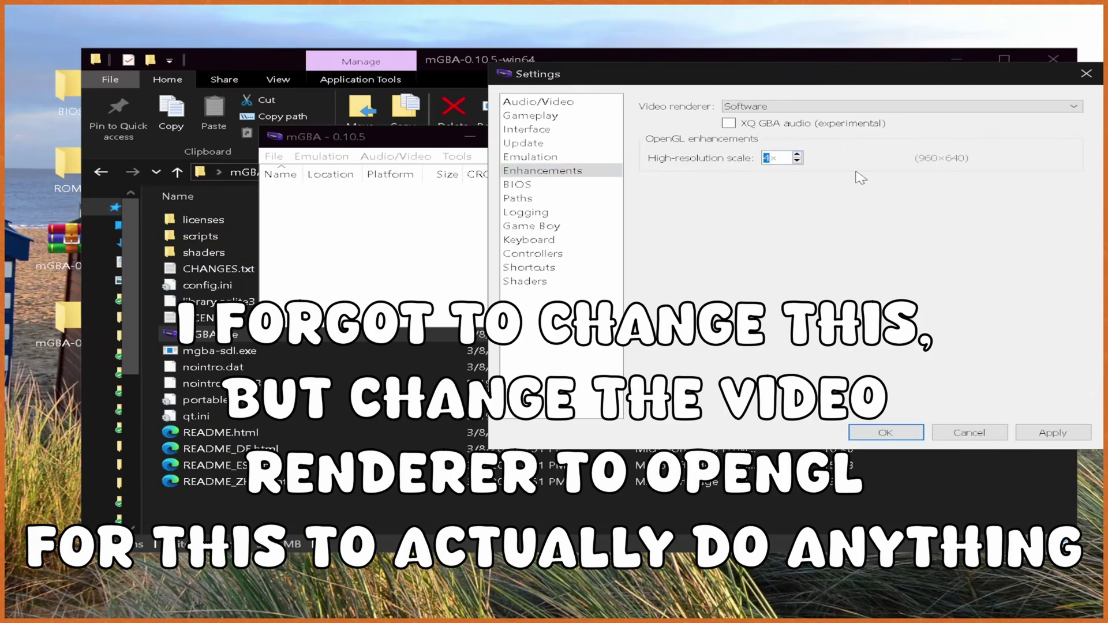
pyautogui.click(797, 154)
# In the BIOS settings, assign GB.bin as the GB BIOS file and SGB.bin as the SGB BIOS file
pyautogui.click(561, 188)
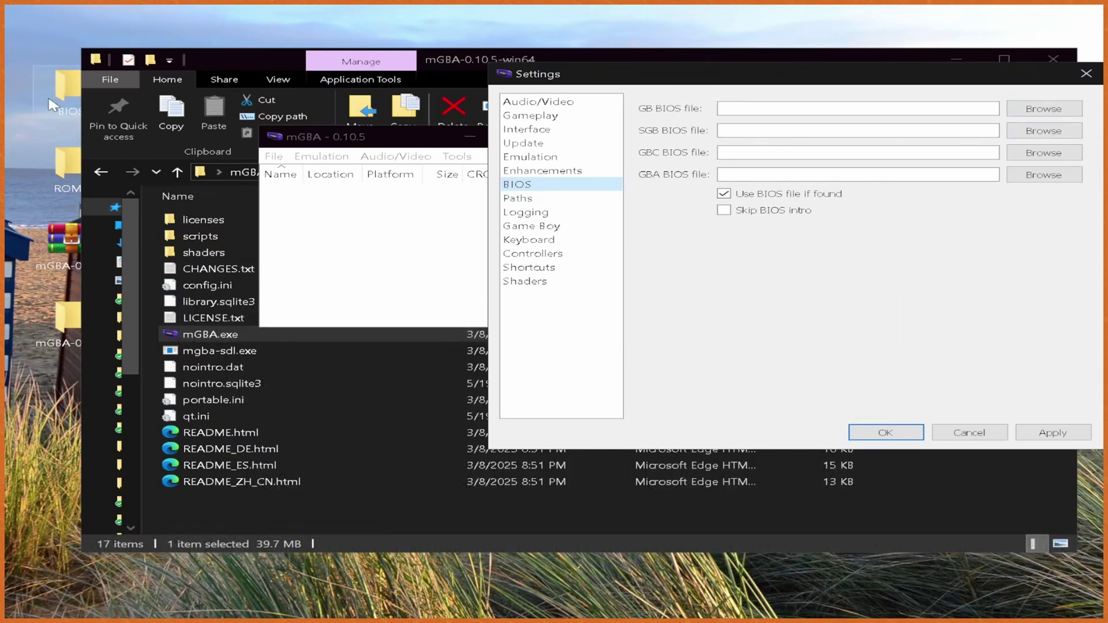
pyautogui.click(1033, 113)
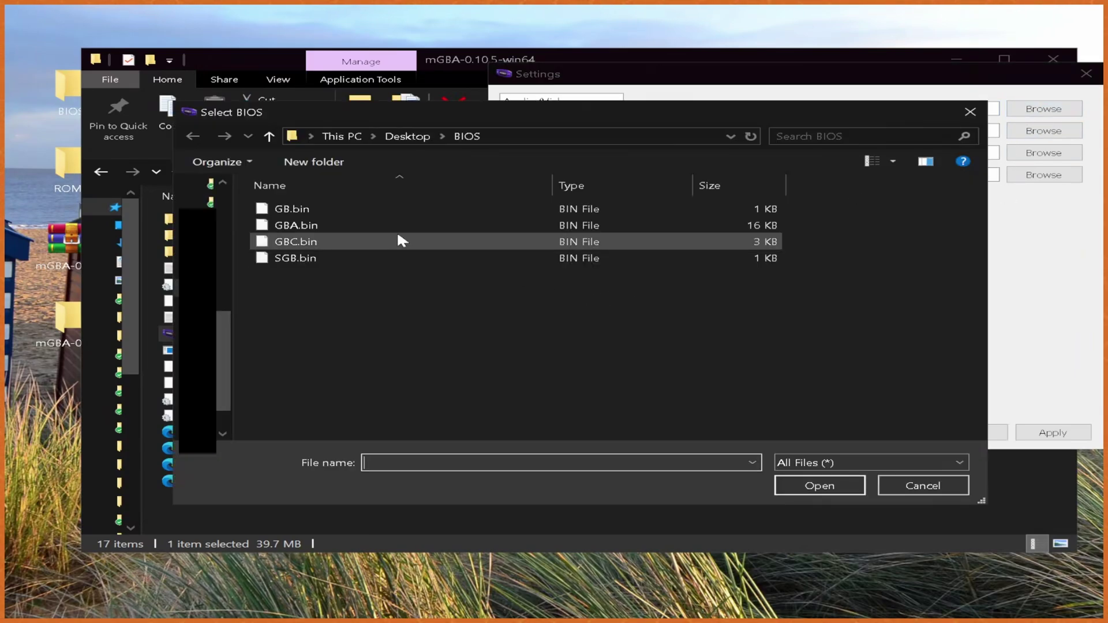
pyautogui.click(358, 208)
pyautogui.click(816, 487)
pyautogui.click(1033, 132)
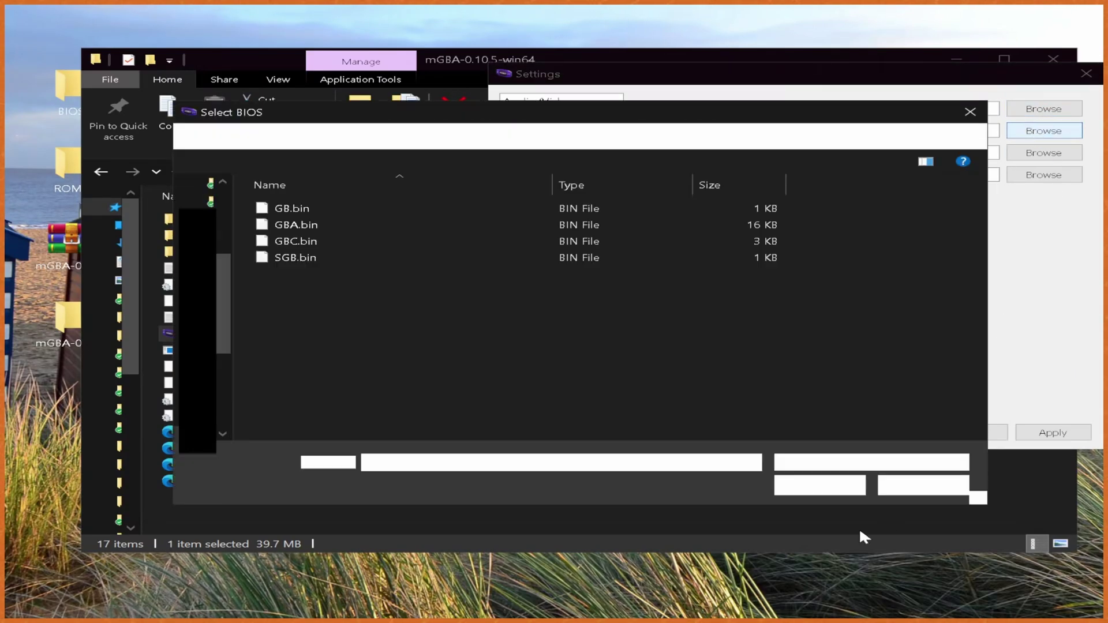
pyautogui.click(347, 257)
pyautogui.click(816, 487)
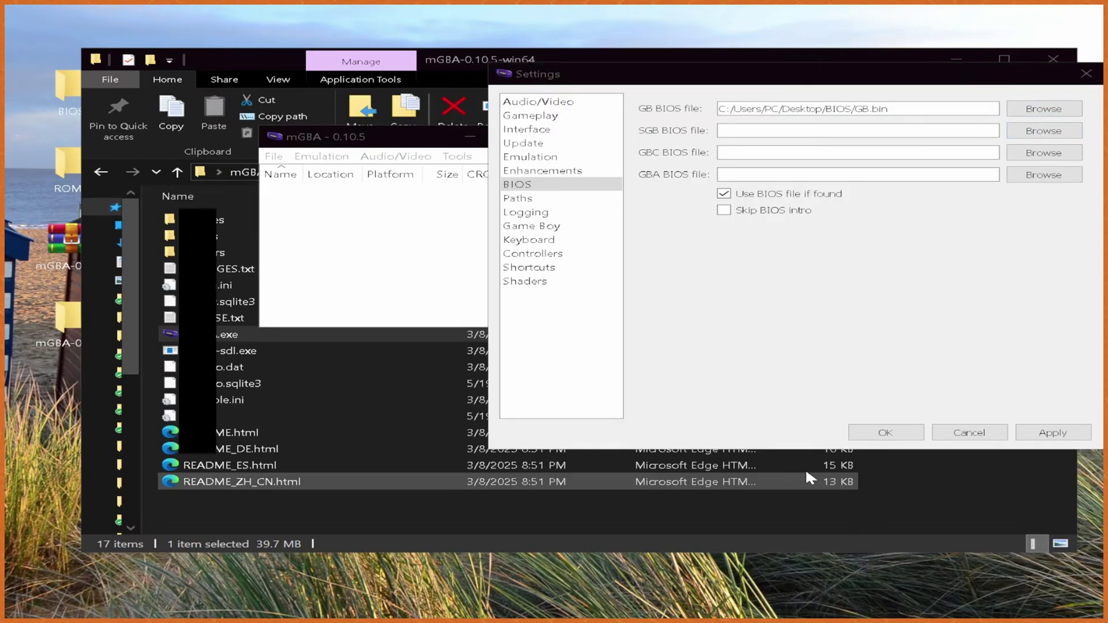
# Assign GBC.bin as the GBC BIOS file and GBA.bin as the GBA BIOS file, and apply the BIOS settings
pyautogui.click(1044, 152)
pyautogui.click(341, 243)
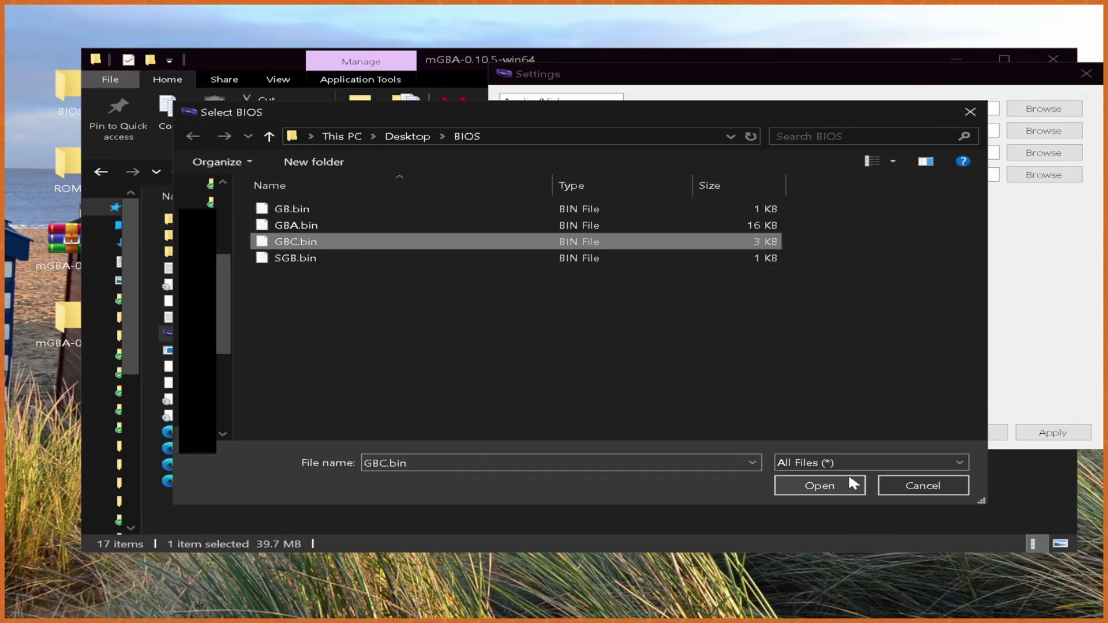
pyautogui.click(820, 485)
pyautogui.click(1044, 174)
pyautogui.click(368, 226)
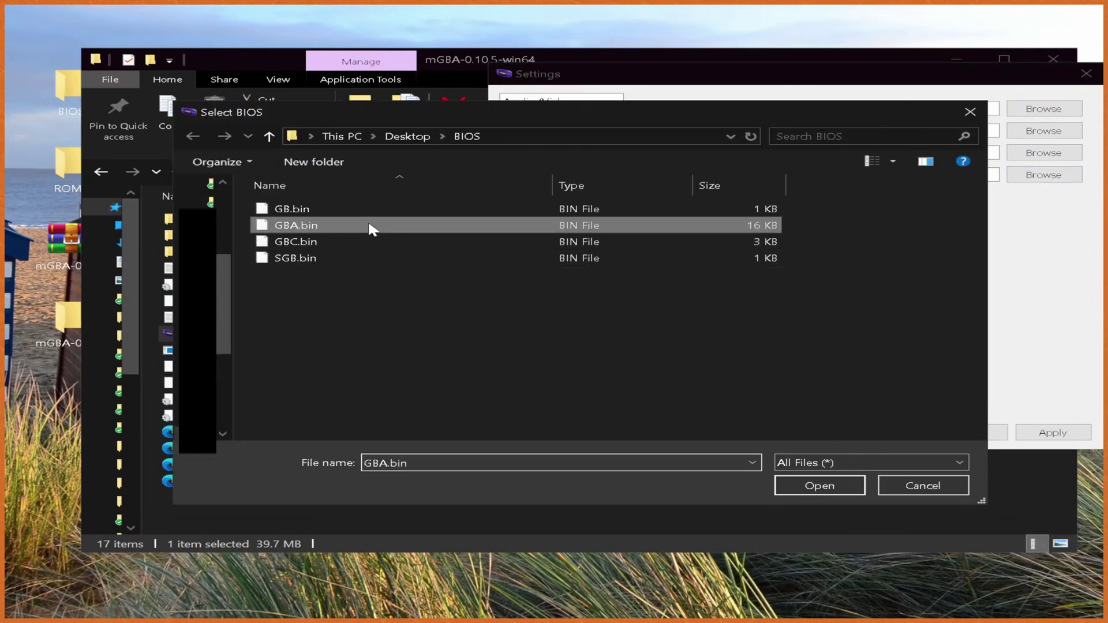
pyautogui.click(834, 488)
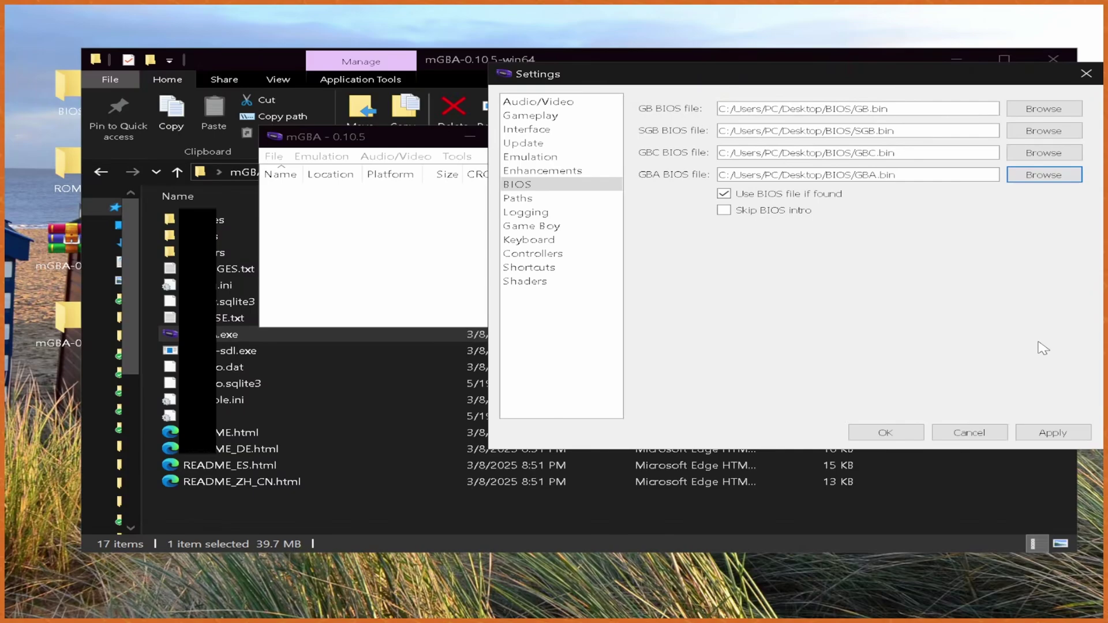
pyautogui.click(1053, 433)
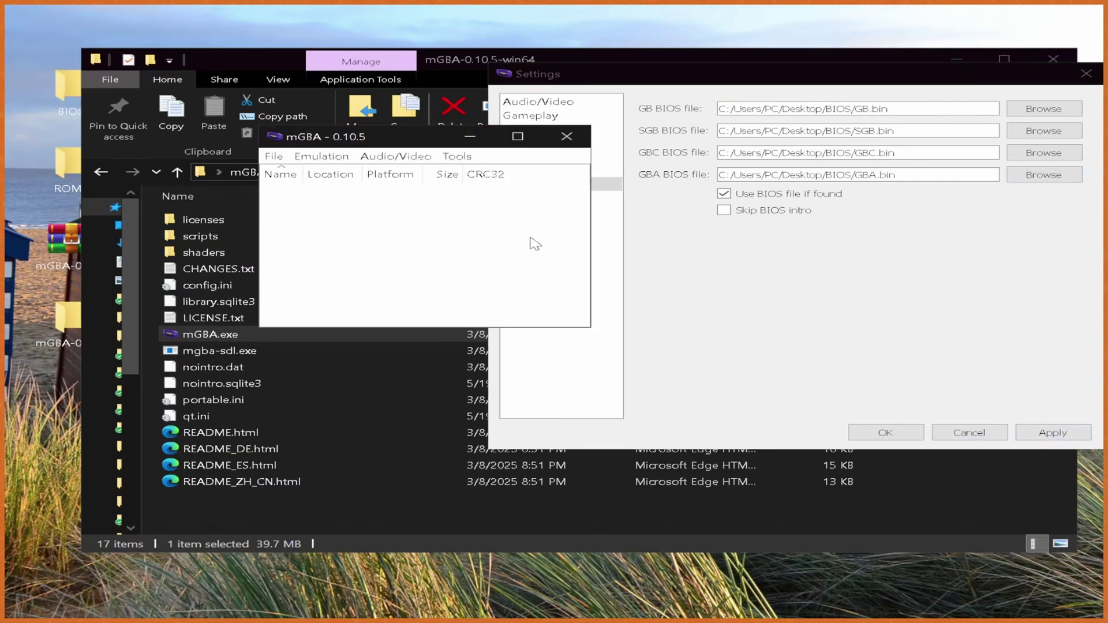
# Examine the Paths settings for save and screenshot directories, along with the Interface and Logging pages
pyautogui.click(831, 329)
pyautogui.click(518, 198)
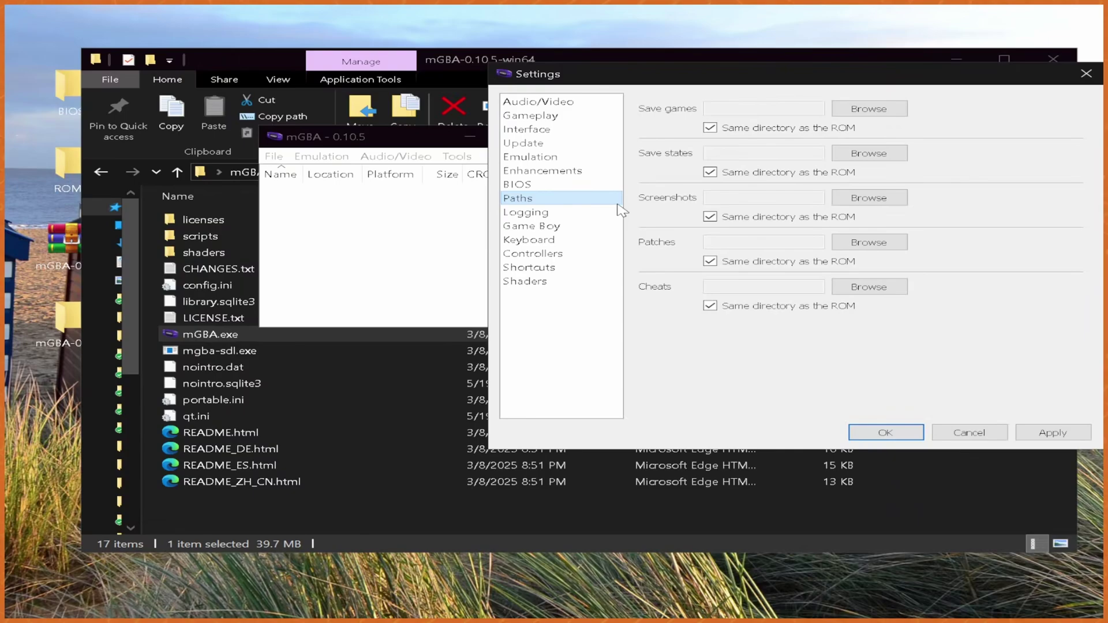
pyautogui.click(565, 131)
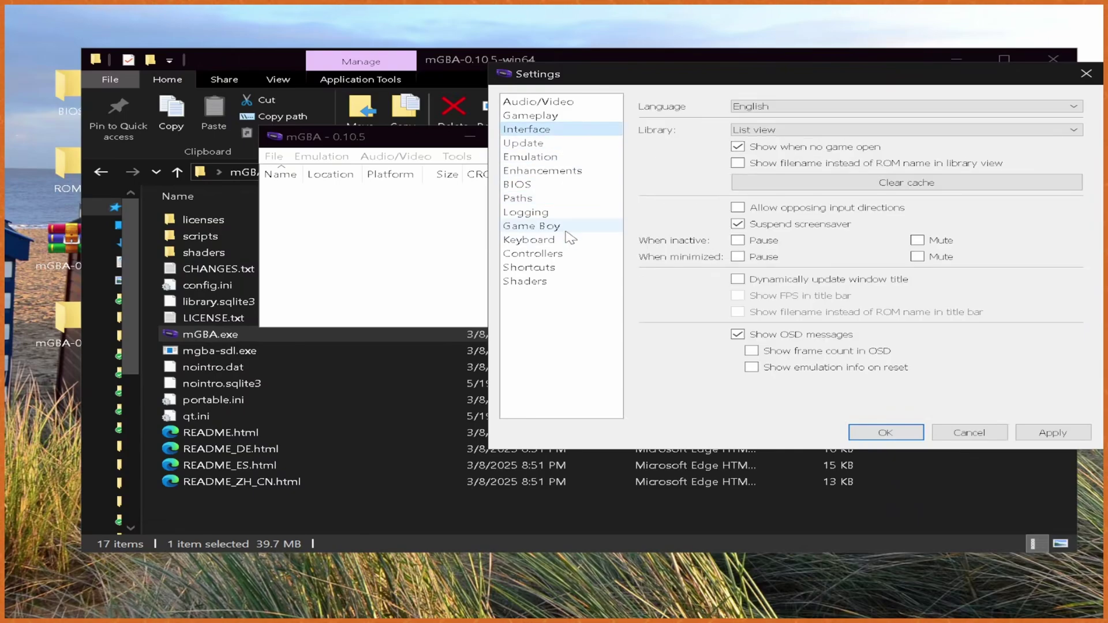
pyautogui.click(560, 213)
pyautogui.click(554, 200)
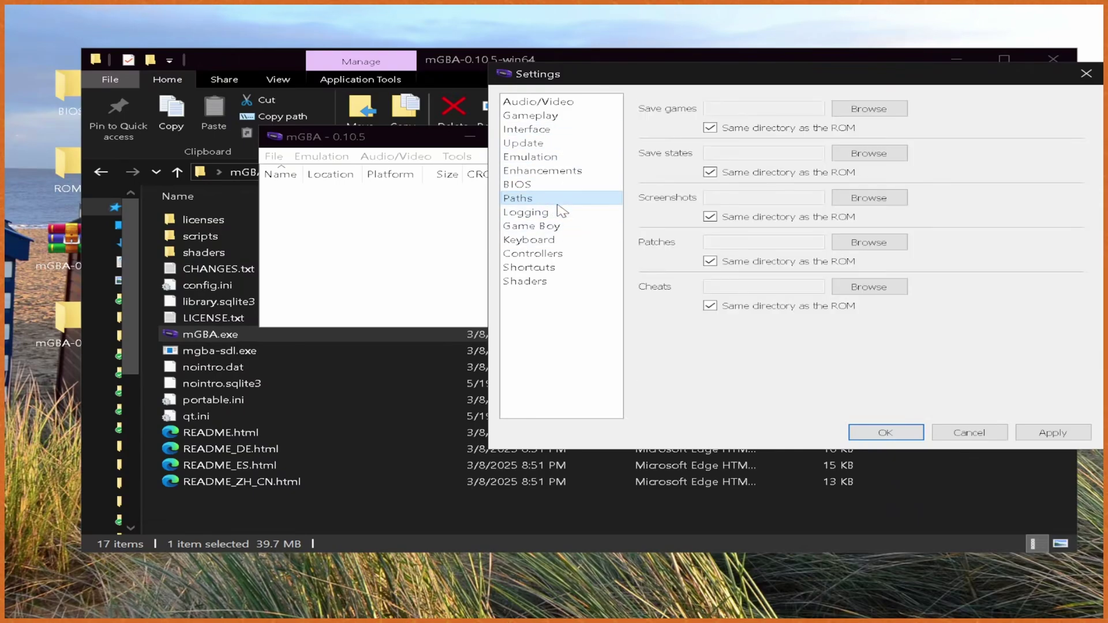
# Look over the Logging and Game Boy settings, and map the keyboard D-pad directions up, left, down and right to W, A, S and D
pyautogui.click(539, 213)
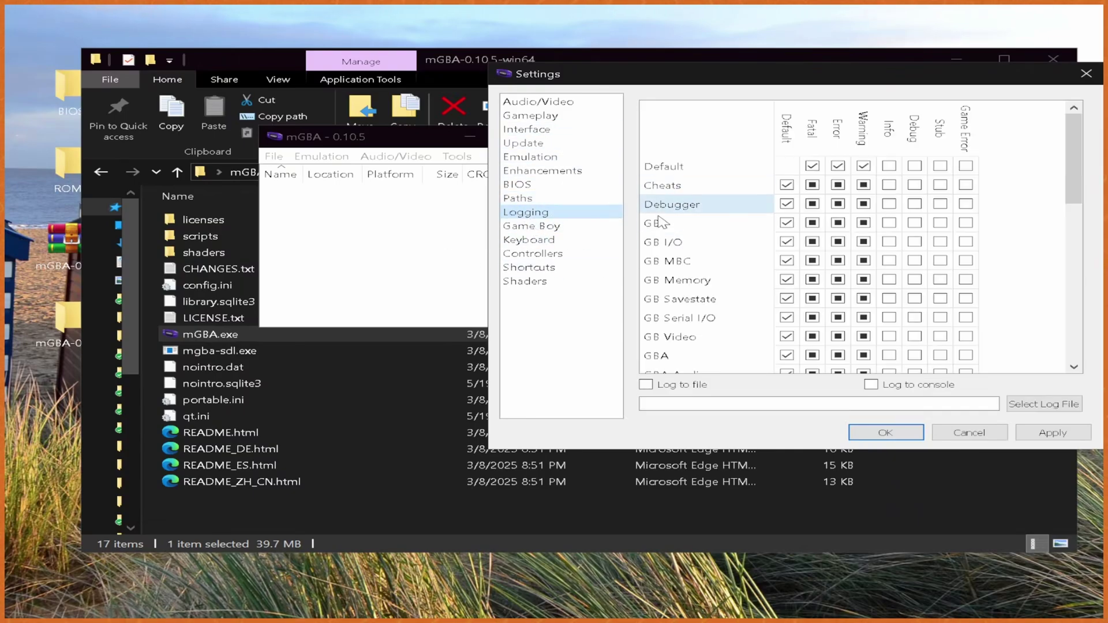
pyautogui.click(536, 228)
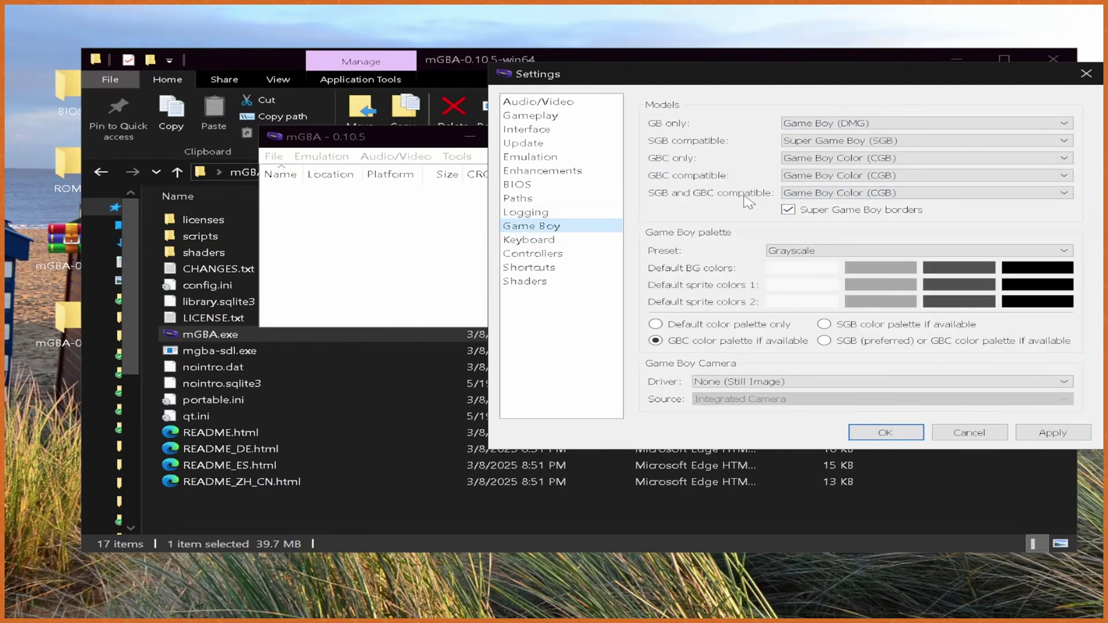
pyautogui.click(551, 241)
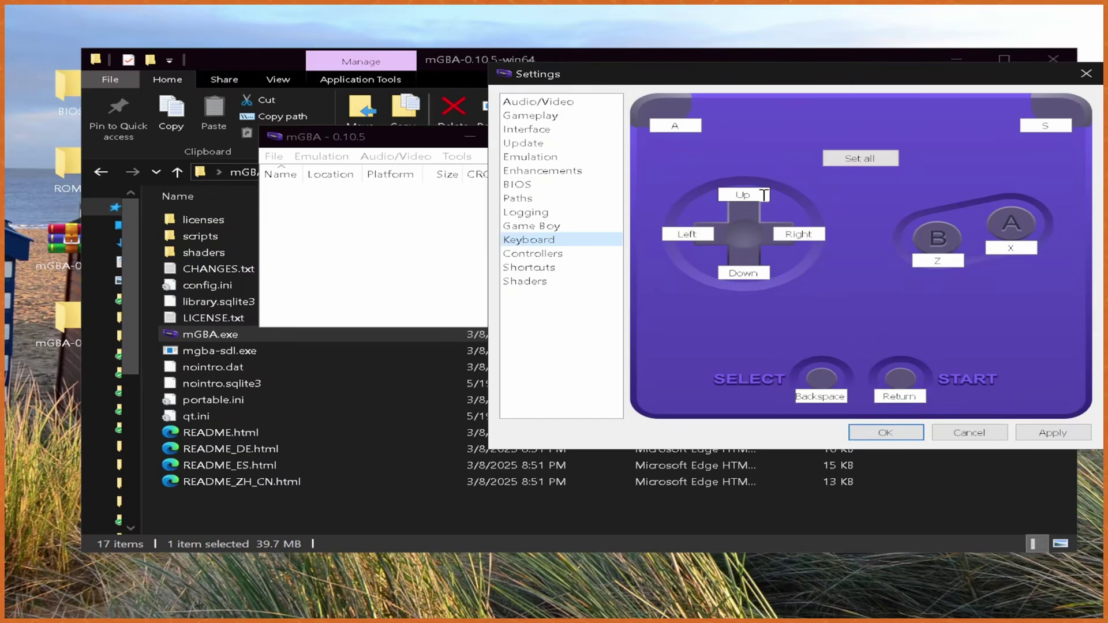
pyautogui.click(747, 195)
pyautogui.press('w')
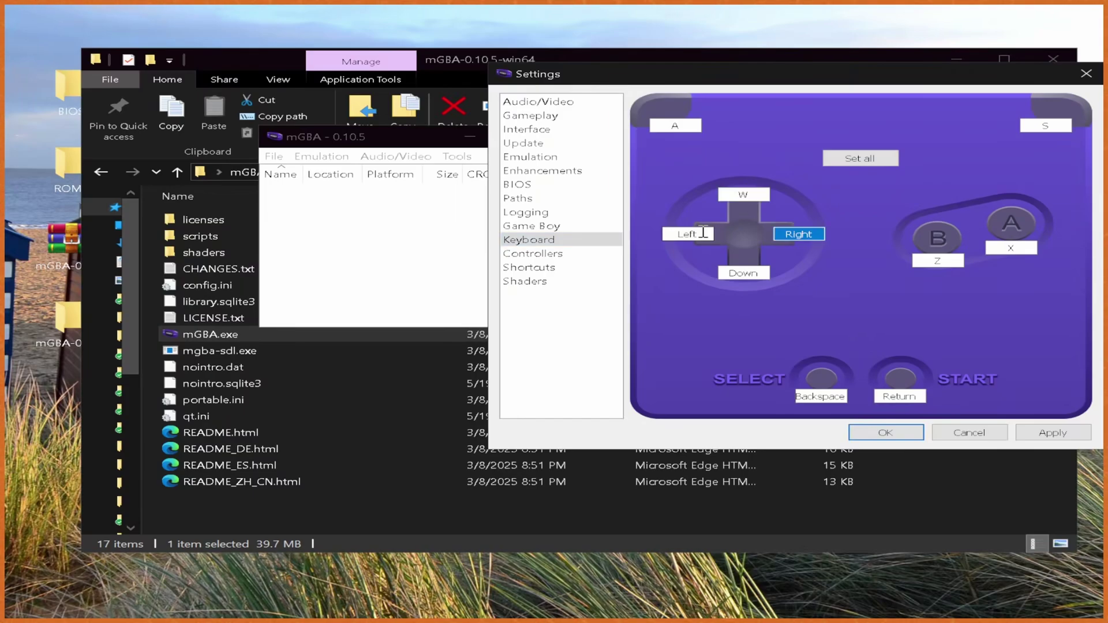
pyautogui.press('Tab')
pyautogui.press('a')
pyautogui.click(777, 237)
pyautogui.press('d')
pyautogui.press('s')
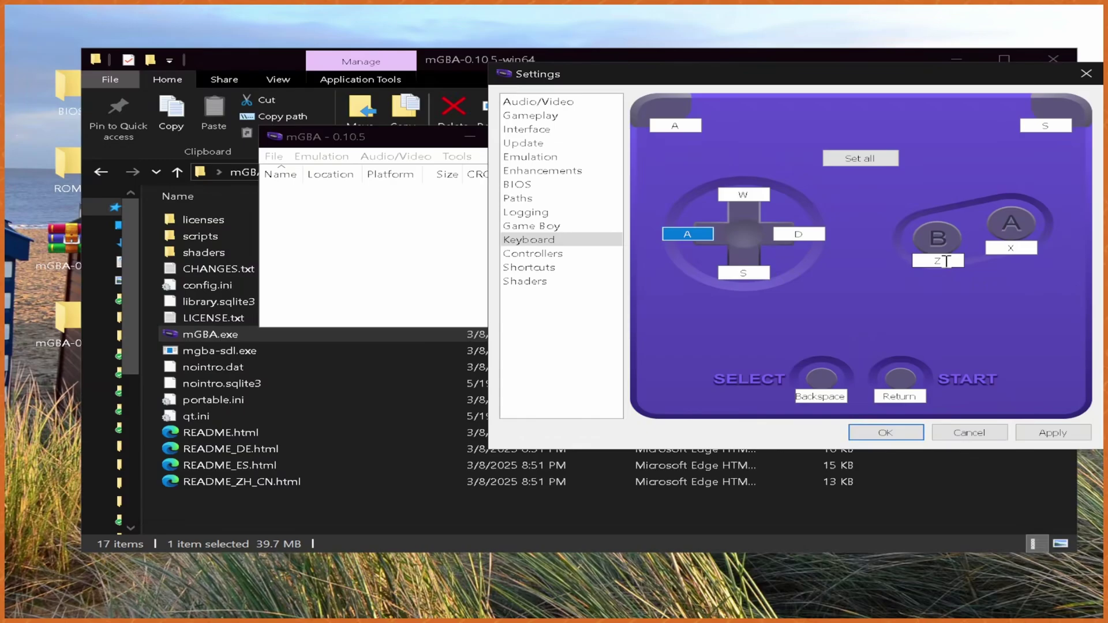
# Map the keyboard control for the A button to R and the B button to T, and apply the changes
pyautogui.click(1016, 249)
pyautogui.press('r')
pyautogui.press('t')
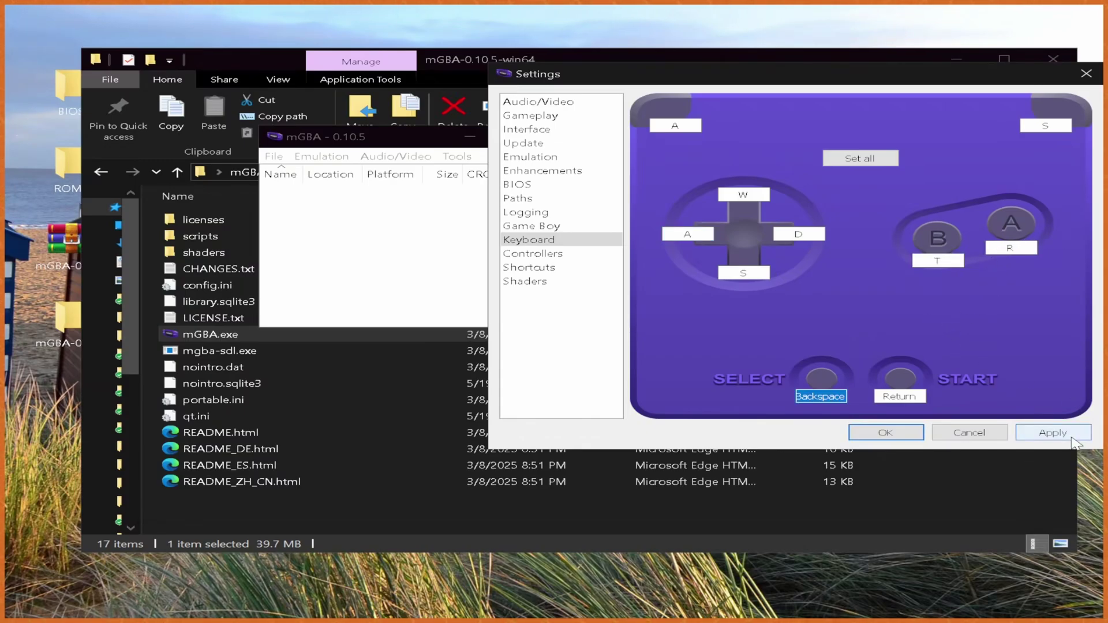
pyautogui.click(1059, 434)
pyautogui.click(783, 299)
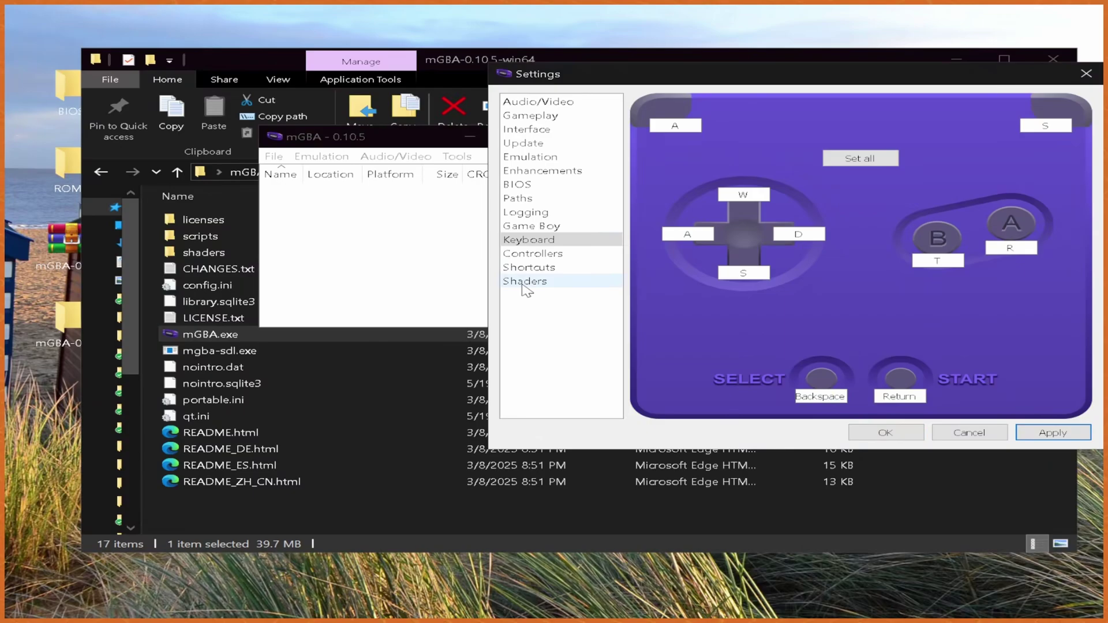
# For the Xbox One S Controller, map B to 0, A to 1, the shoulders to 4 and 5, Select to 6 and Start to 7, and apply
pyautogui.click(561, 255)
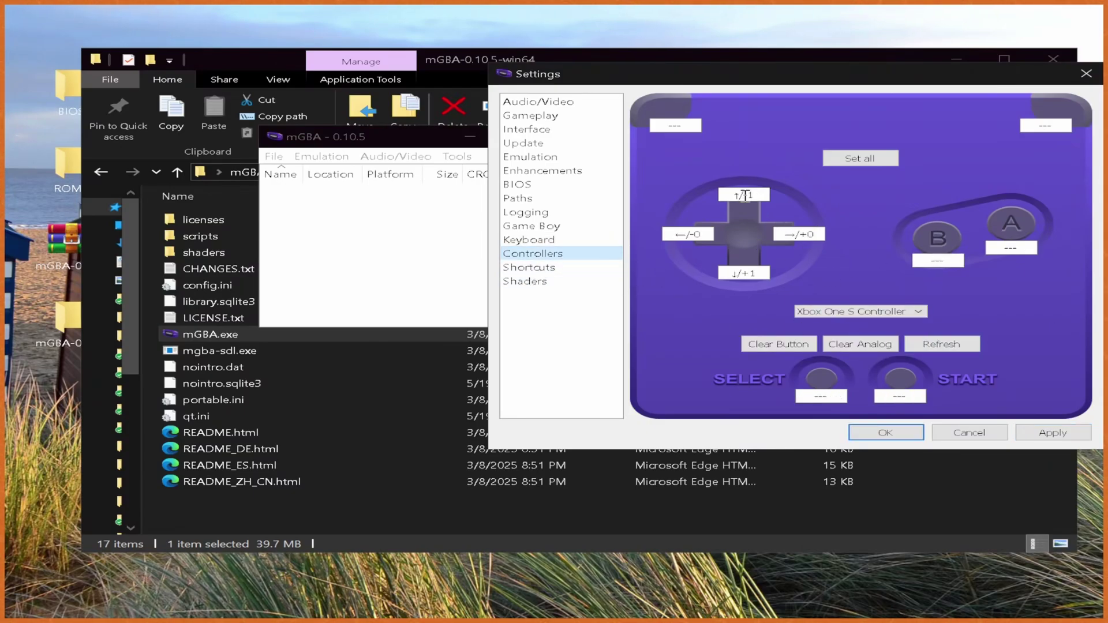
pyautogui.click(745, 195)
pyautogui.click(805, 312)
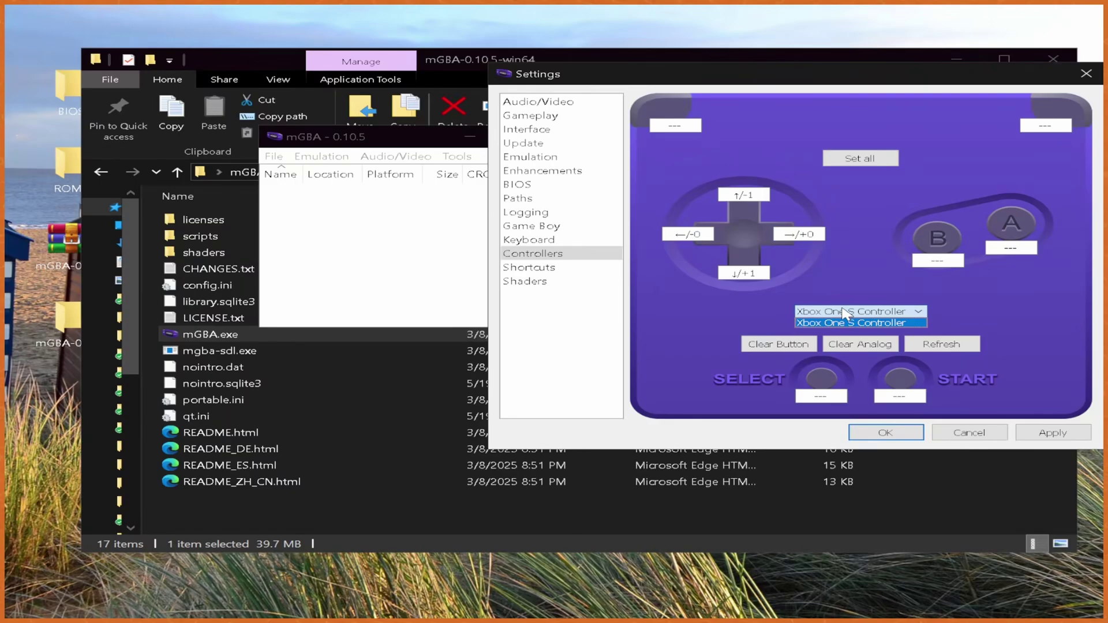
pyautogui.click(848, 323)
pyautogui.click(742, 271)
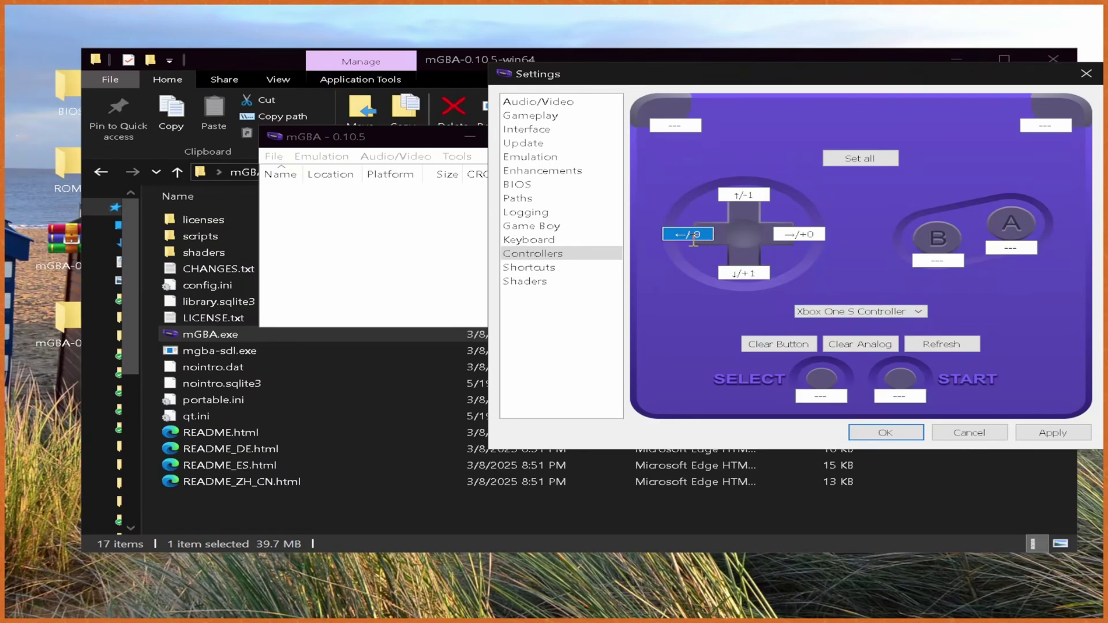
pyautogui.click(804, 240)
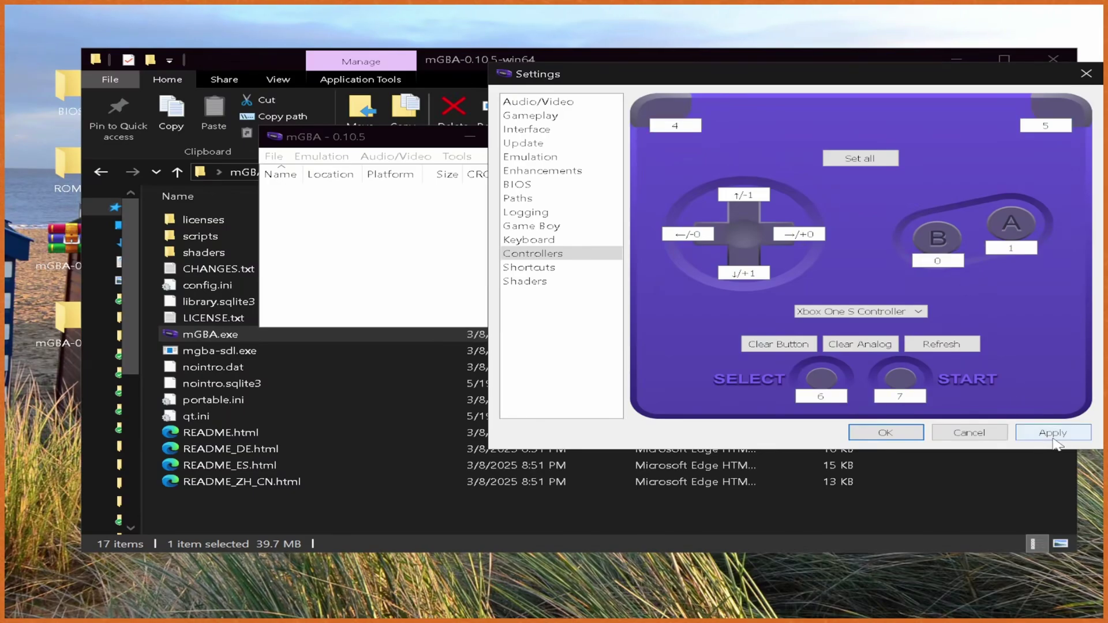
pyautogui.click(1053, 433)
pyautogui.click(599, 355)
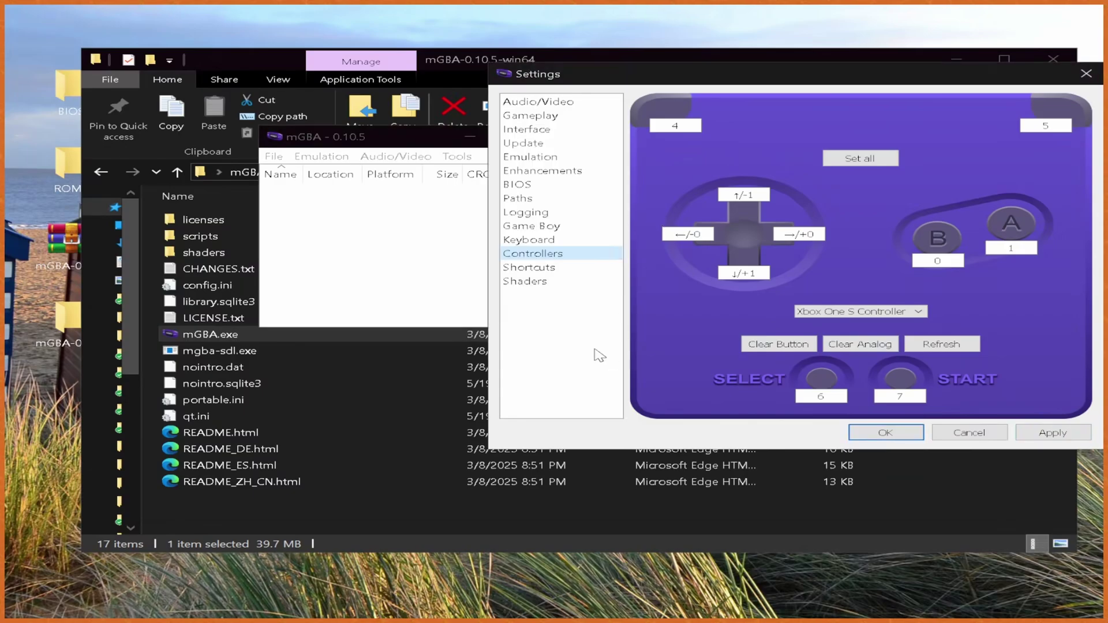
# Review the Shortcuts, BIOS, Paths, Interface and other settings pages, and close the settings with the changes accepted
pyautogui.click(530, 269)
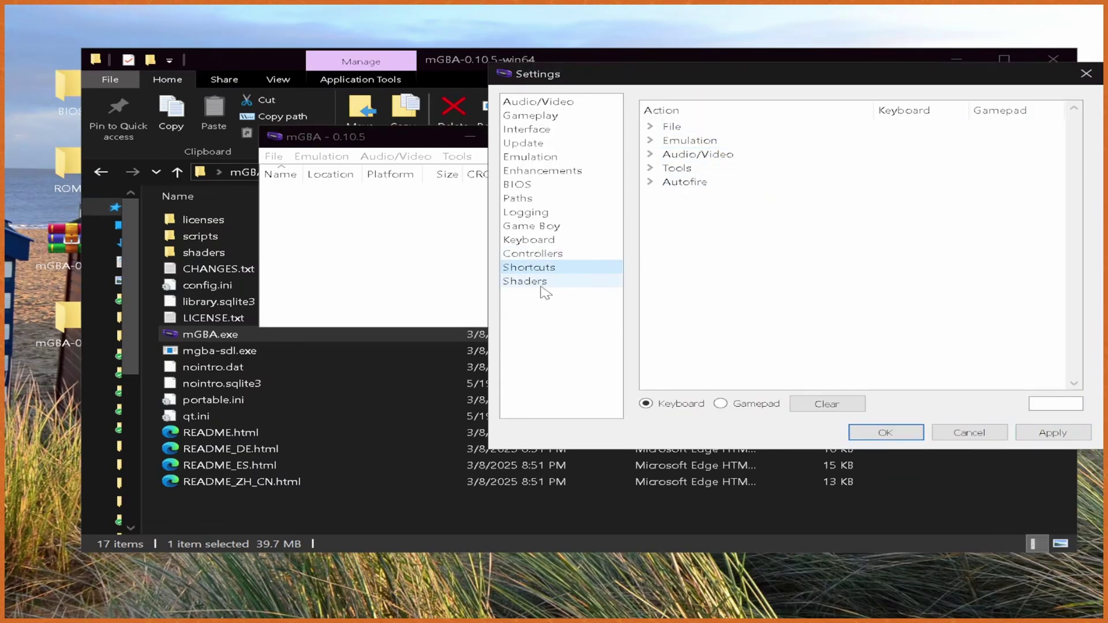
pyautogui.click(547, 285)
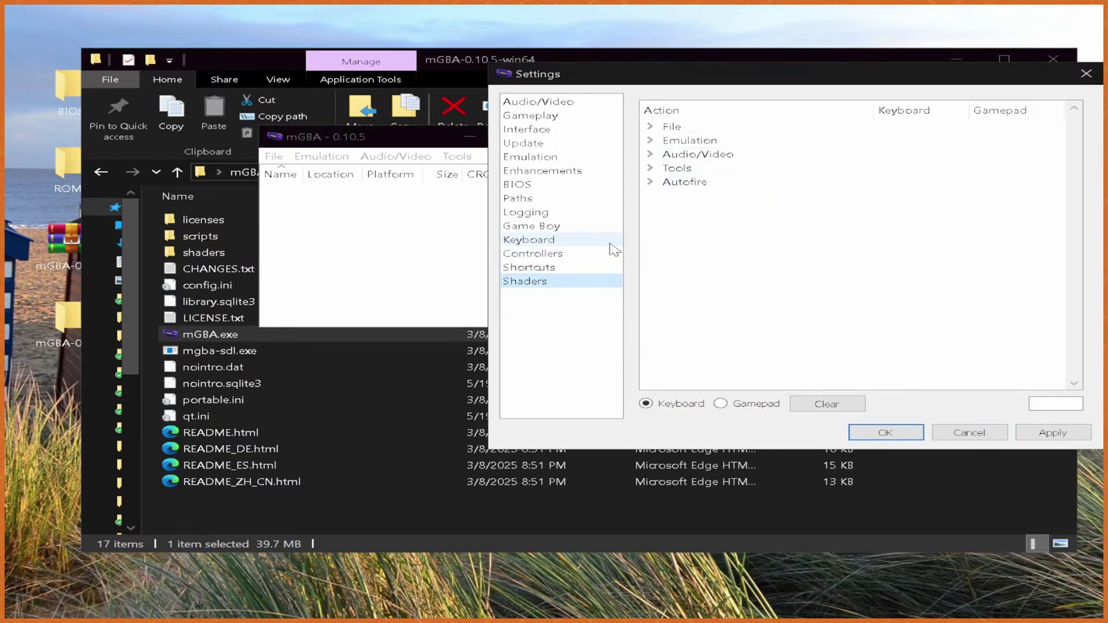
pyautogui.click(543, 190)
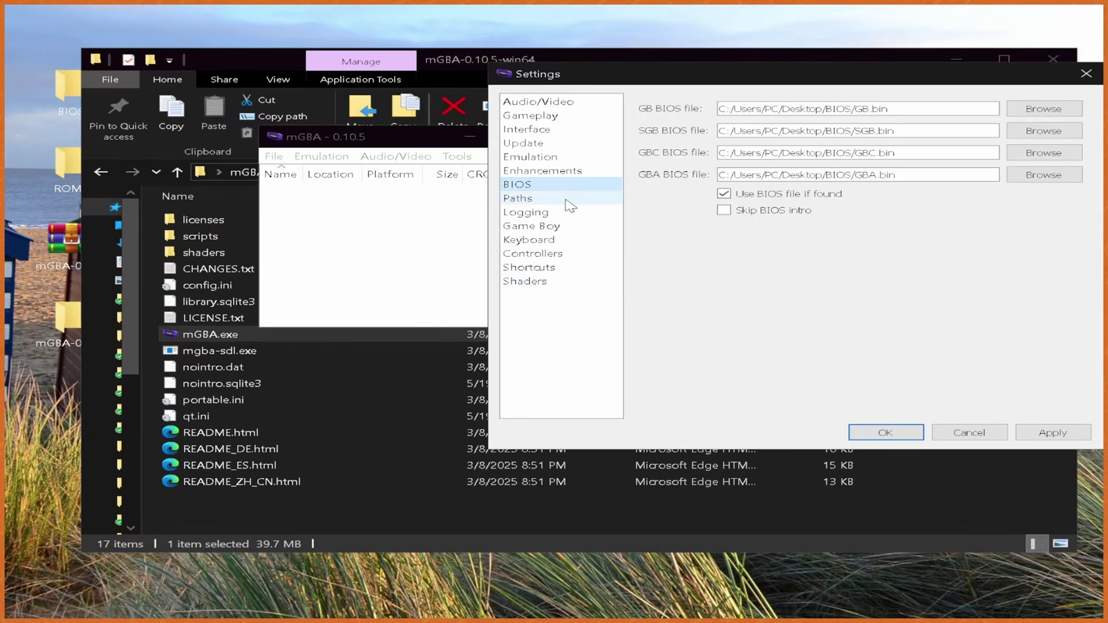
pyautogui.click(557, 201)
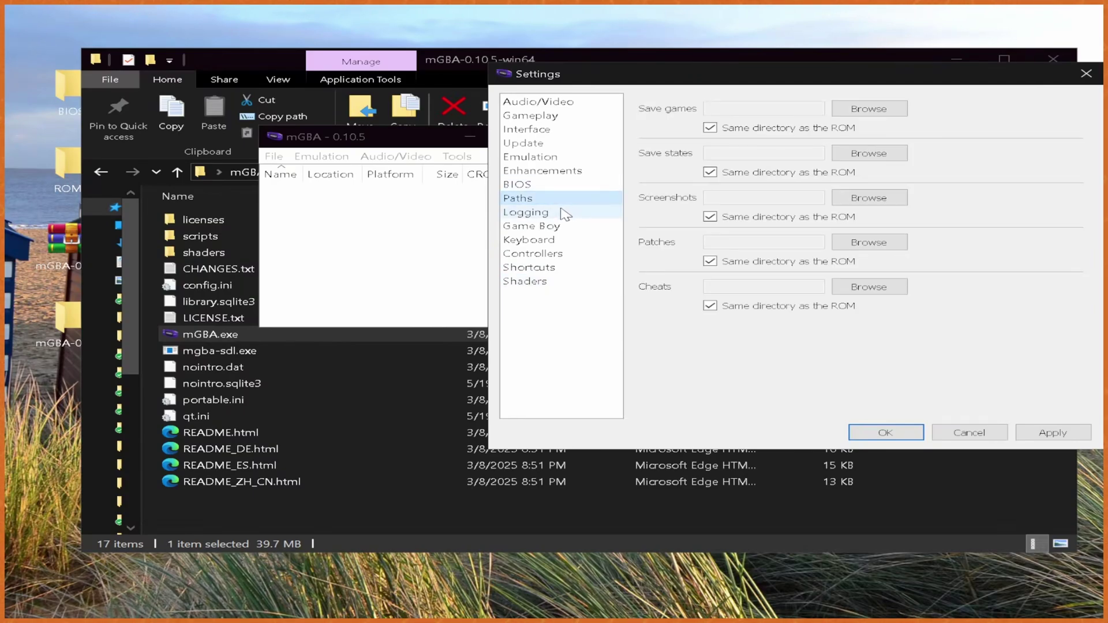
pyautogui.click(554, 171)
pyautogui.click(546, 157)
pyautogui.click(541, 144)
pyautogui.click(536, 129)
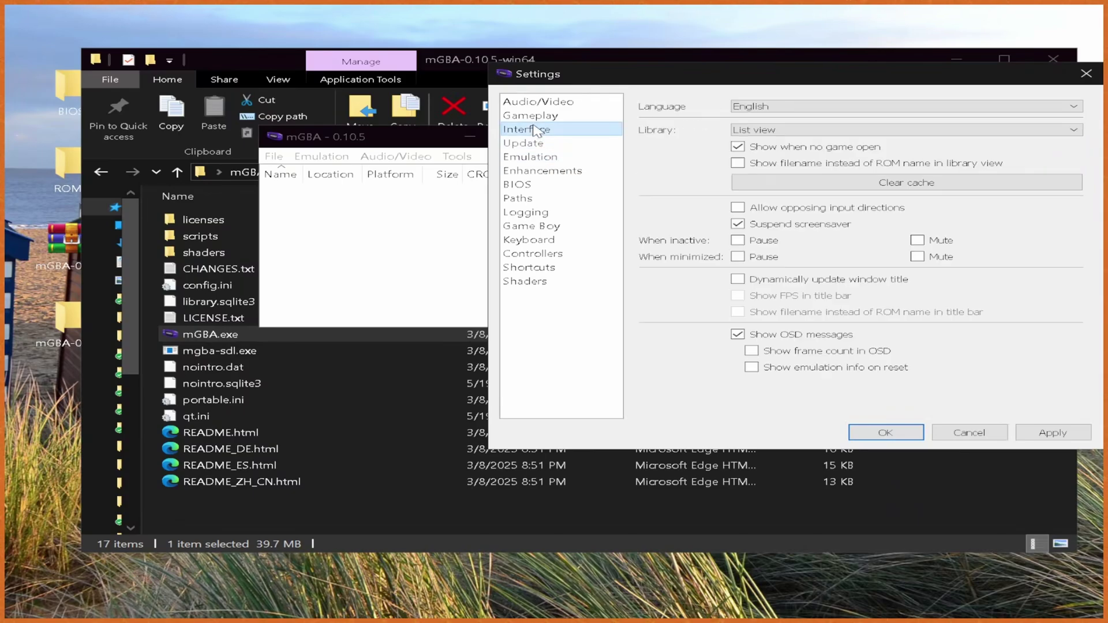
pyautogui.click(531, 103)
pyautogui.click(887, 430)
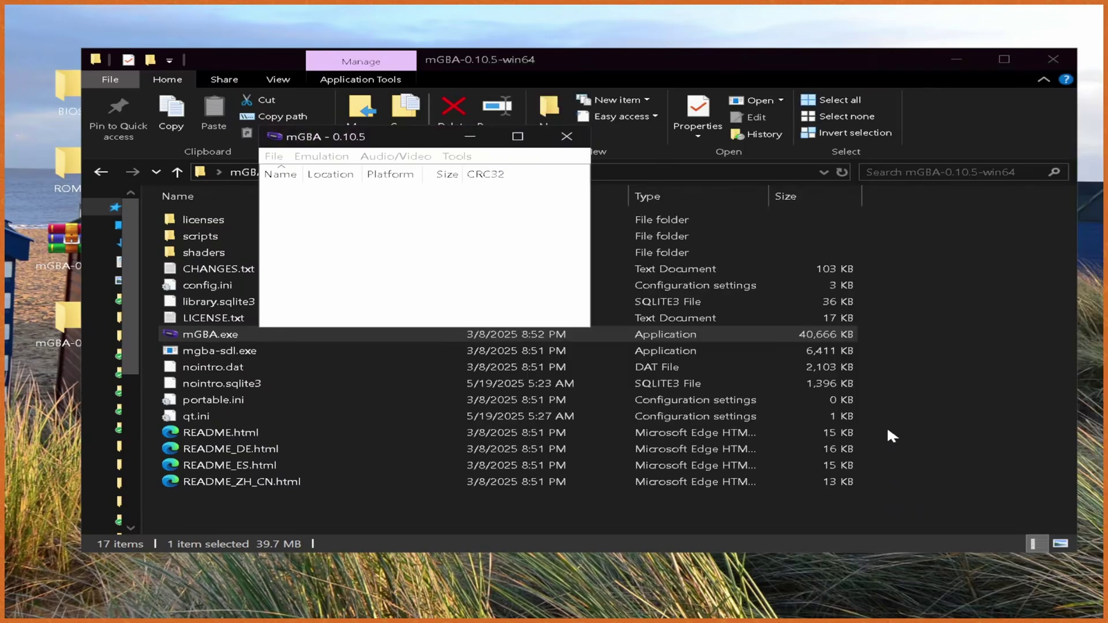
# Add the ROMS folder from the desktop to the game library
pyautogui.click(413, 159)
pyautogui.click(413, 159)
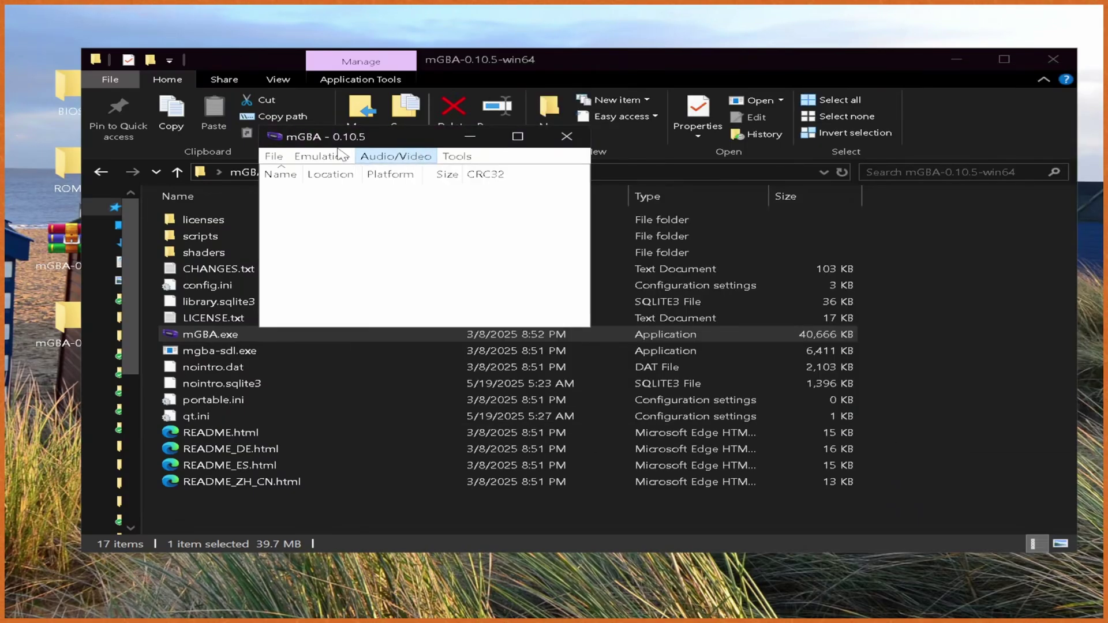
pyautogui.click(304, 155)
pyautogui.click(274, 157)
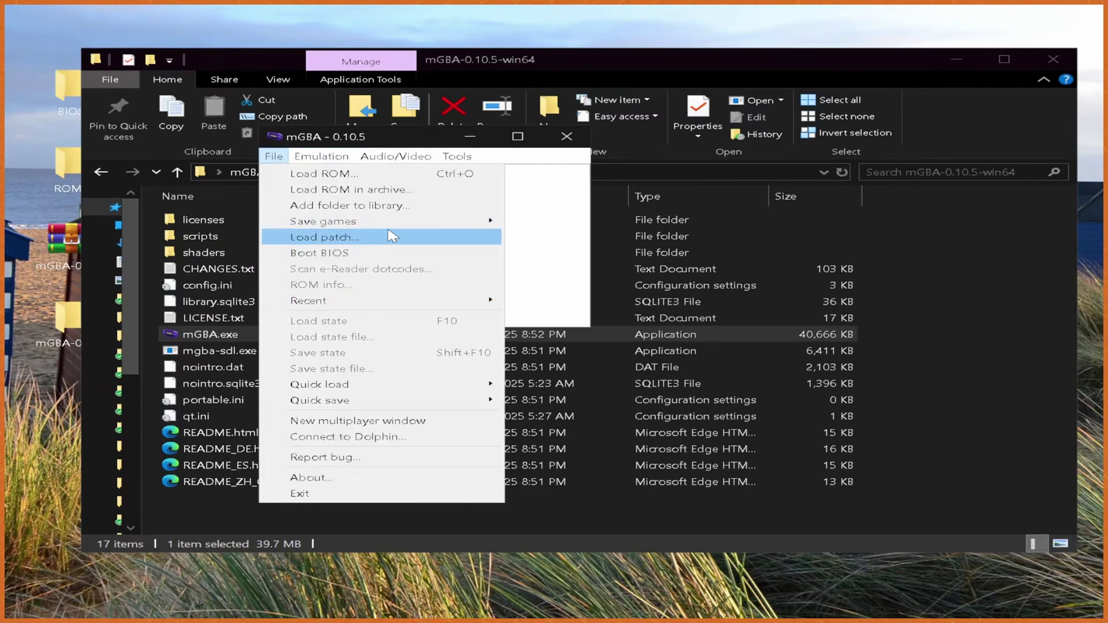
pyautogui.click(342, 206)
pyautogui.click(489, 290)
pyautogui.click(921, 535)
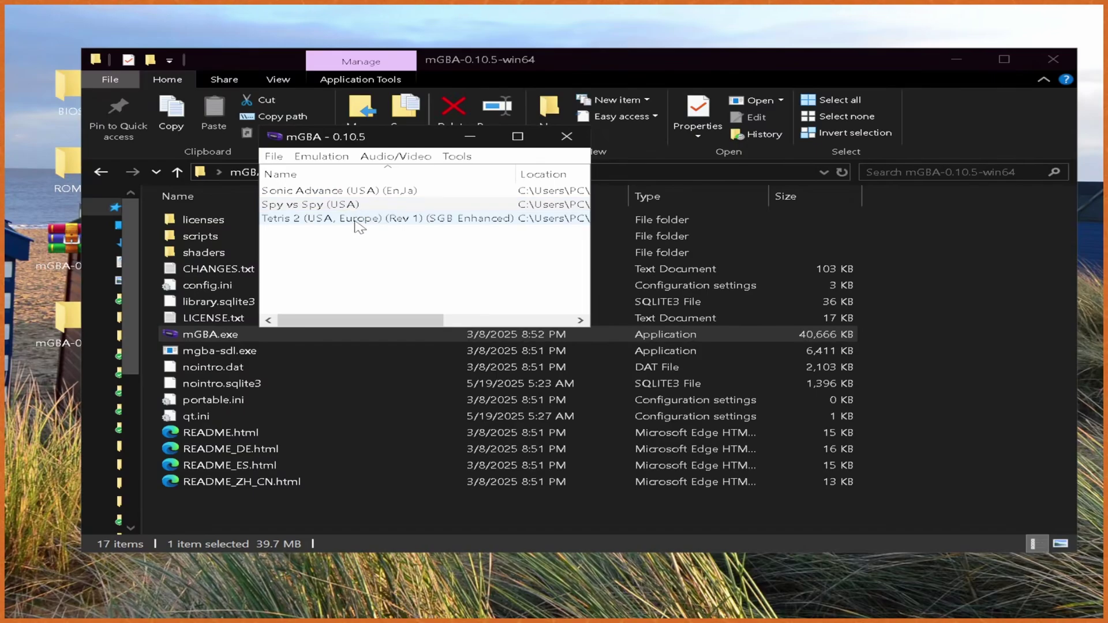
# Launch Tetris 2 from the game library and enlarge the emulator window
pyautogui.click(321, 156)
pyautogui.moveTo(270, 158)
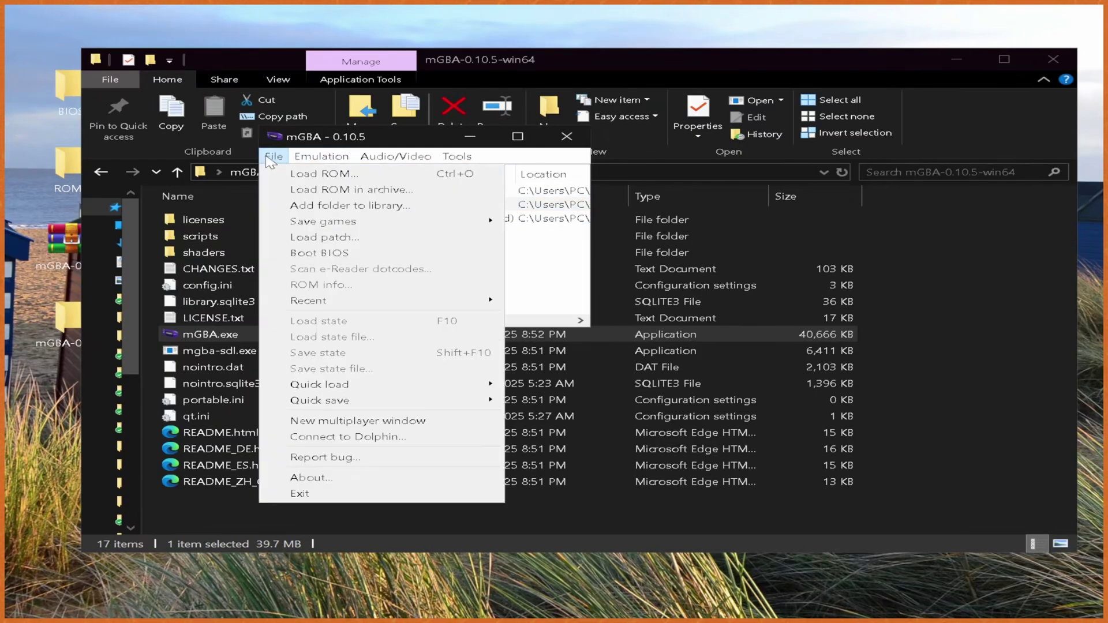
pyautogui.moveTo(396, 156)
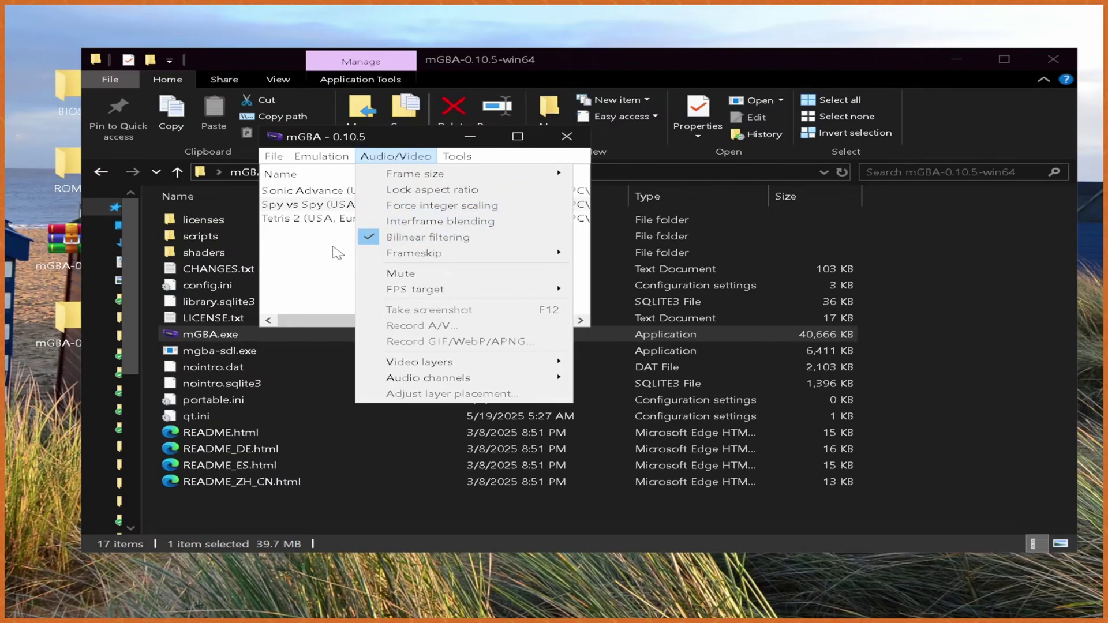
pyautogui.click(310, 271)
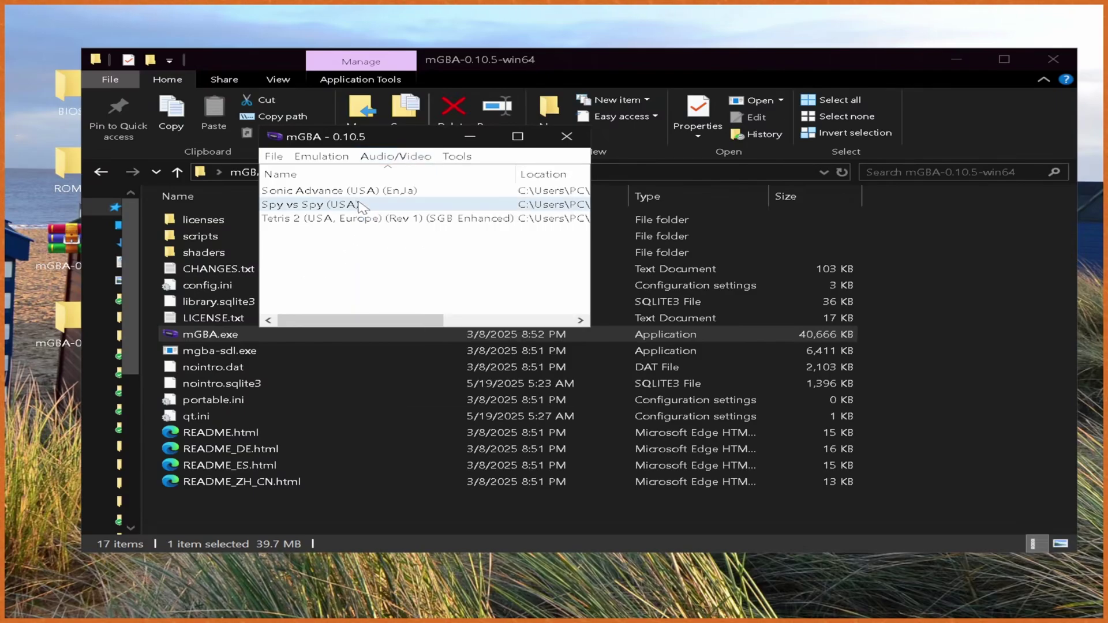
pyautogui.doubleClick(387, 219)
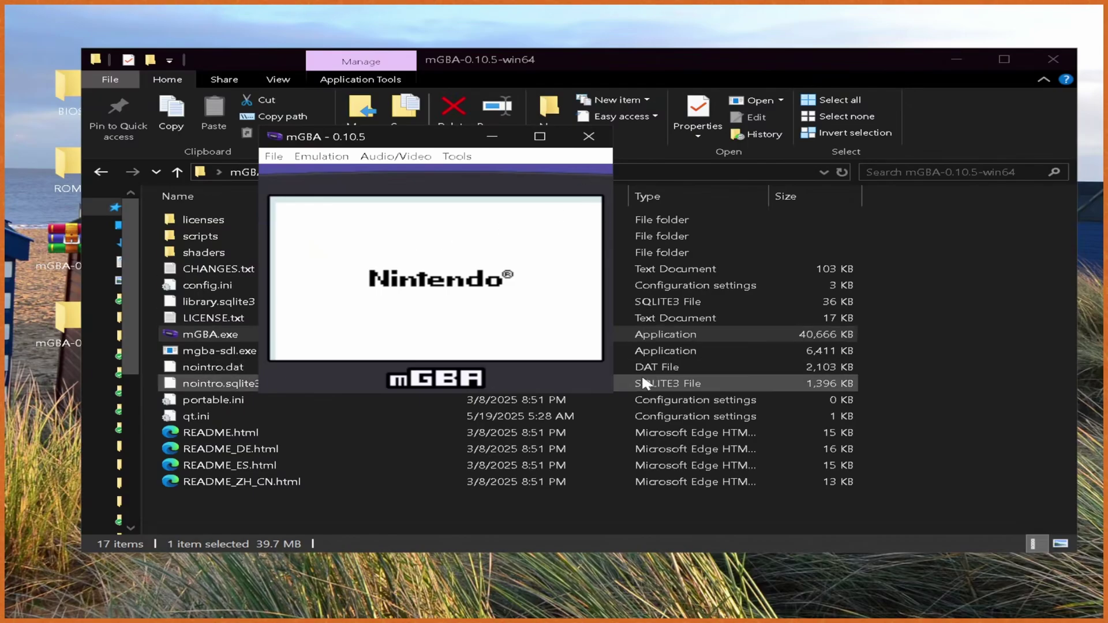
pyautogui.moveTo(612, 391); pyautogui.dragTo(825, 474)
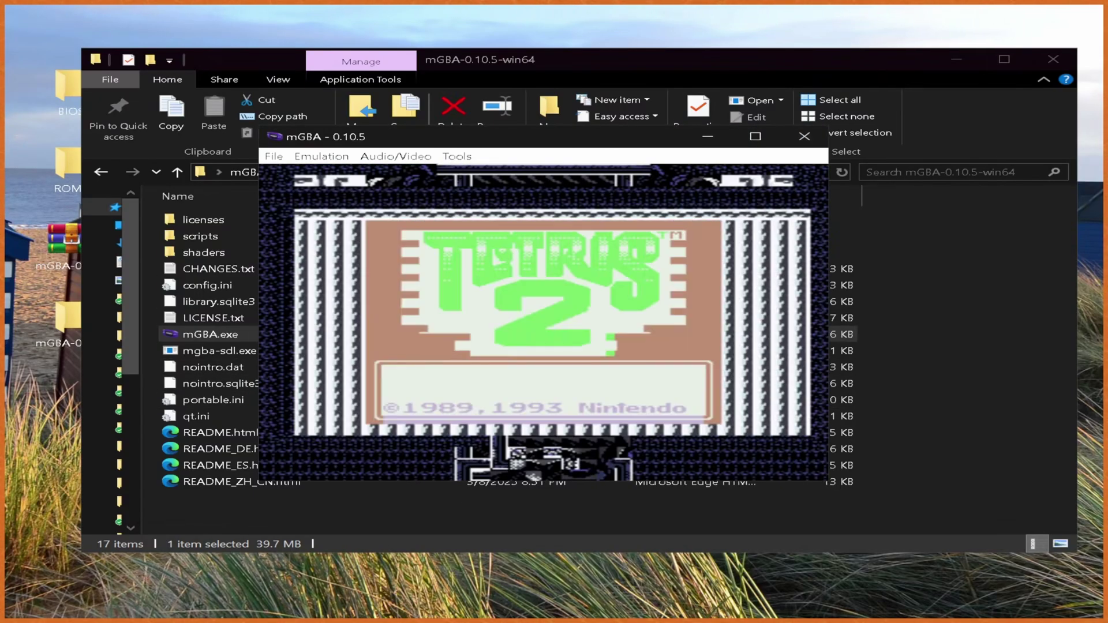
# Start a one-player Tetris 2 game at medium speed and steer the falling pieces
pyautogui.press('Return')
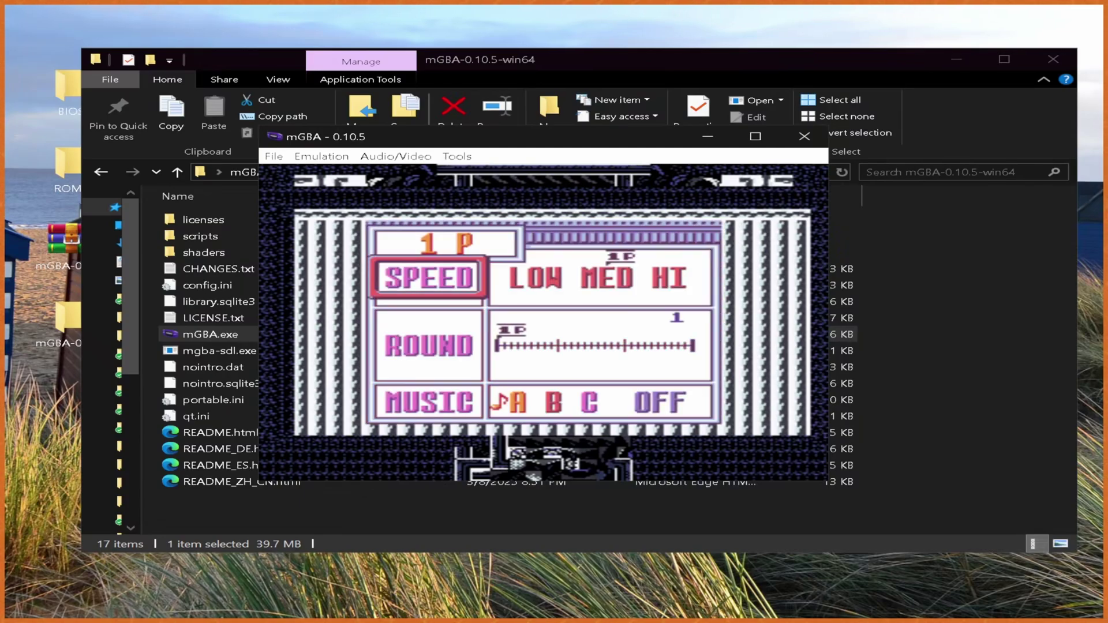
pyautogui.press('Return')
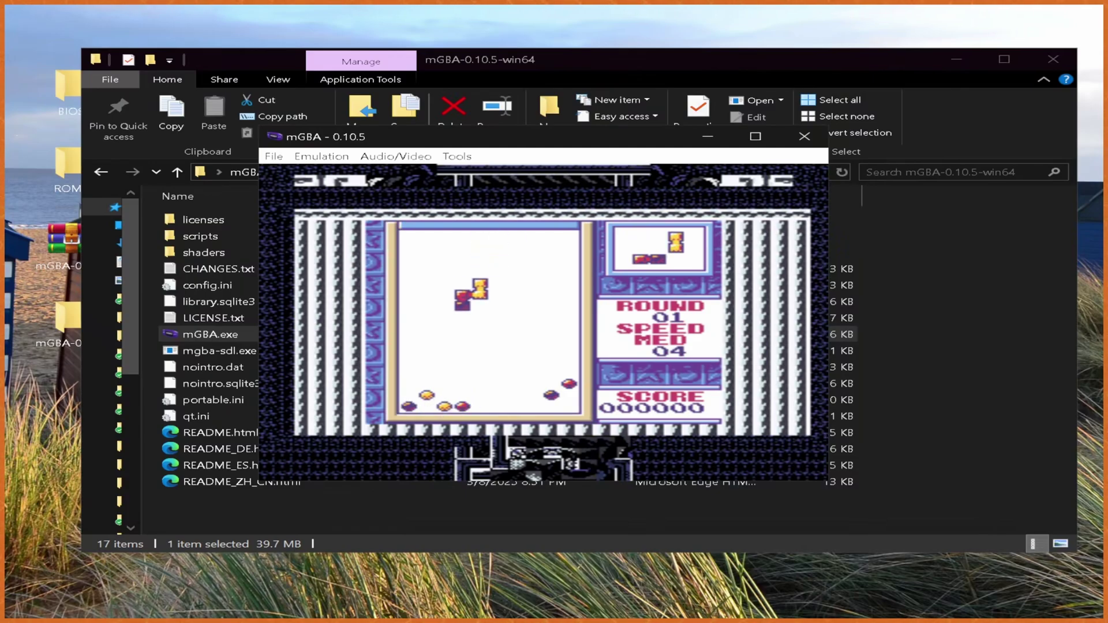
pyautogui.press('Left')
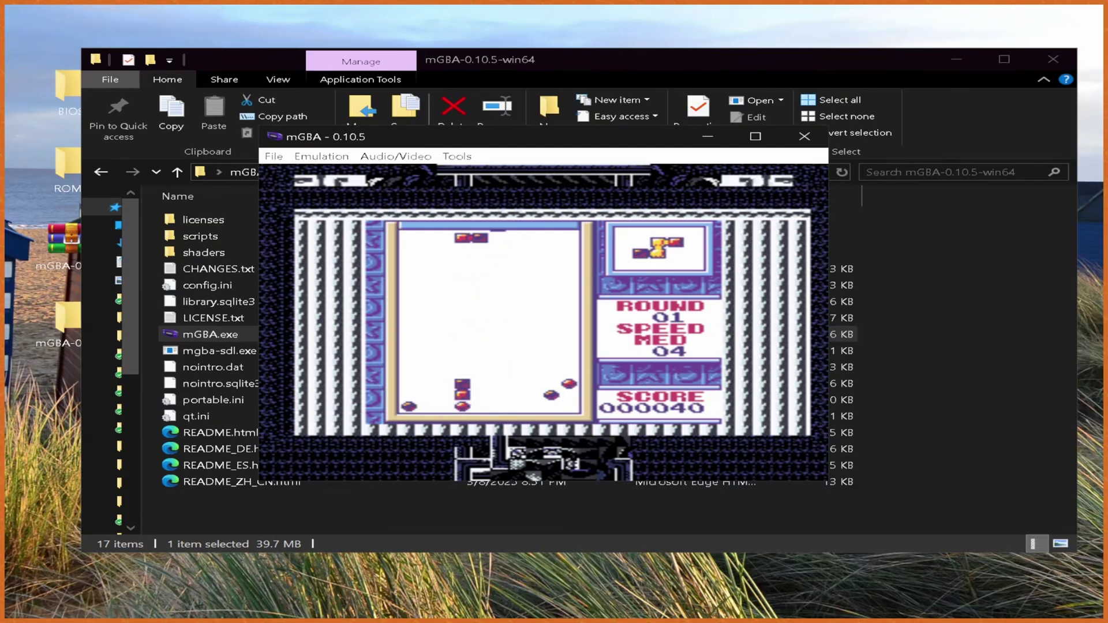
pyautogui.click(274, 157)
pyautogui.click(508, 187)
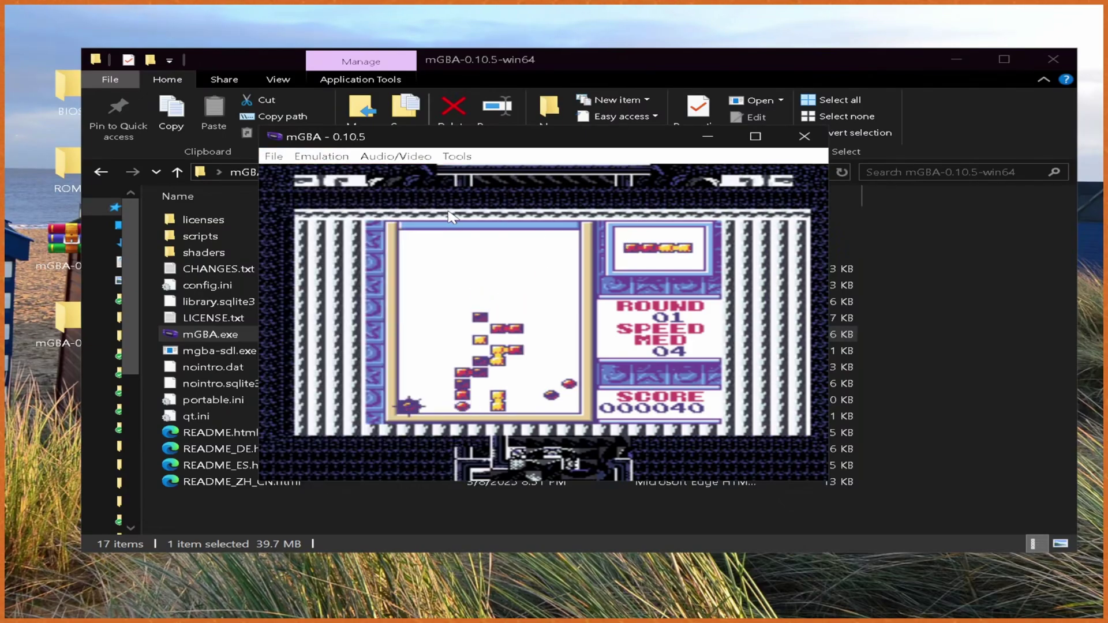
# Shut down the Tetris 2 emulation and launch Spy vs Spy from the game library
pyautogui.click(322, 157)
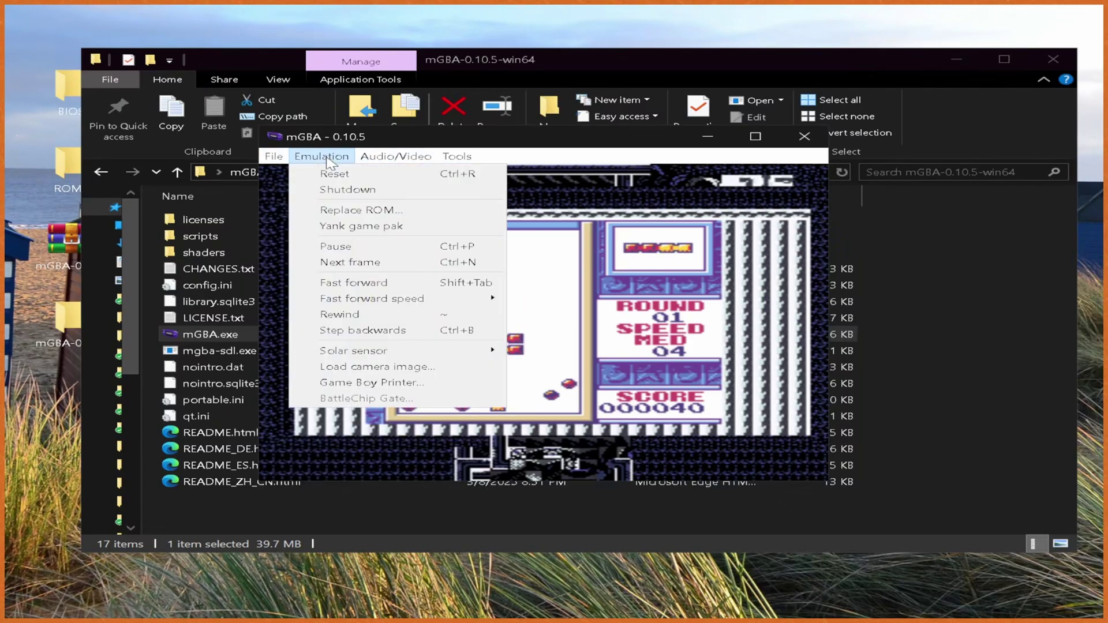
pyautogui.click(362, 191)
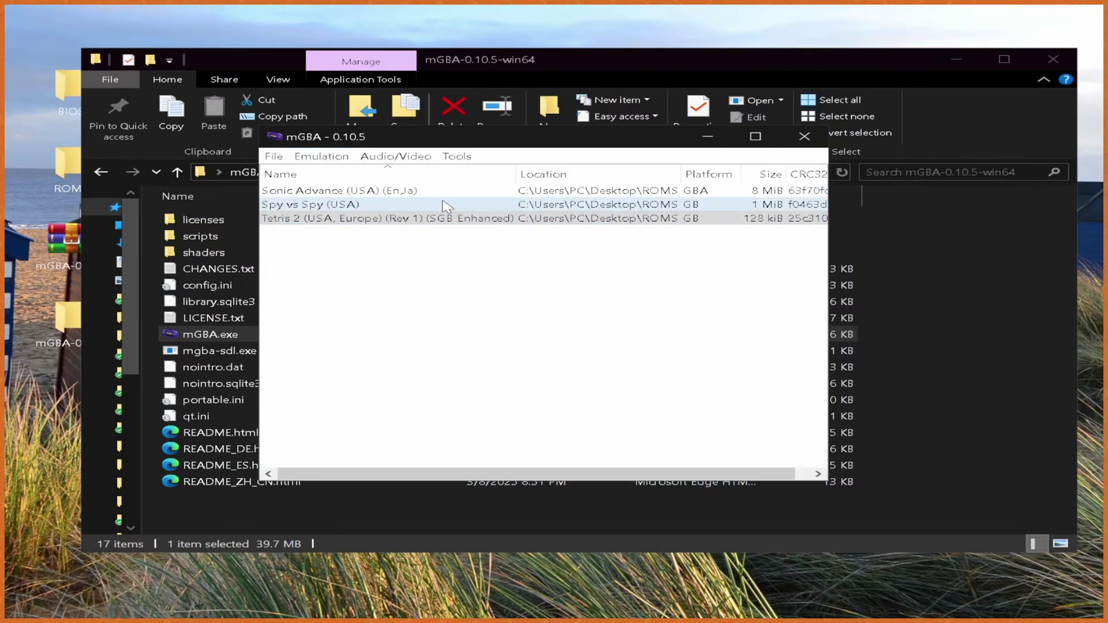
pyautogui.click(333, 206)
pyautogui.doubleClick(333, 206)
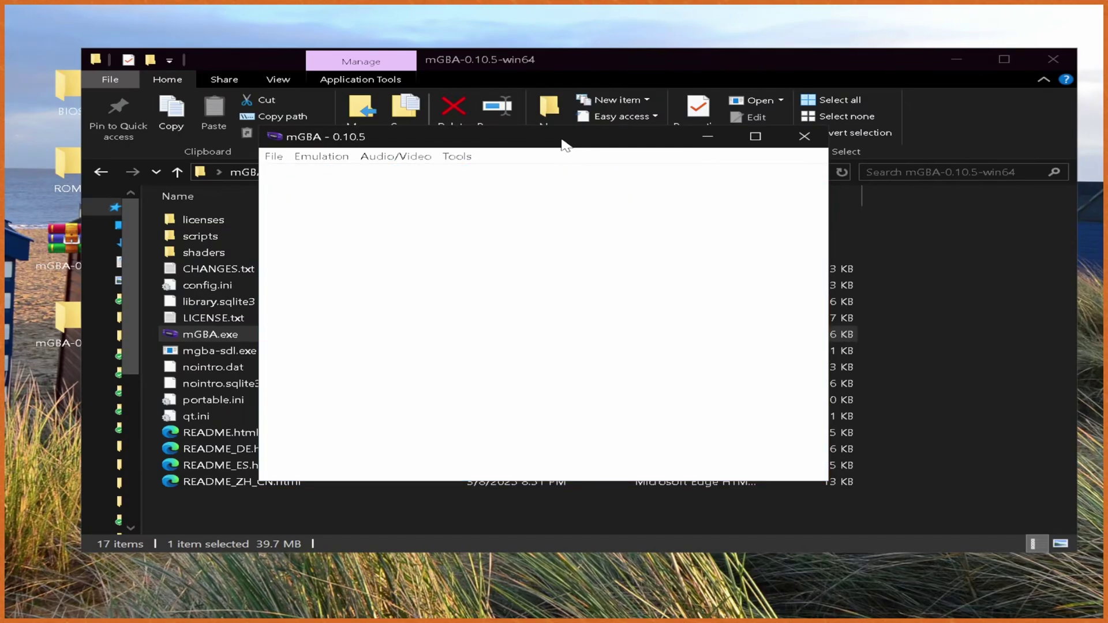
# Advance Spy vs Spy to the spy recruit's training question and shut down its emulation
pyautogui.press('Return')
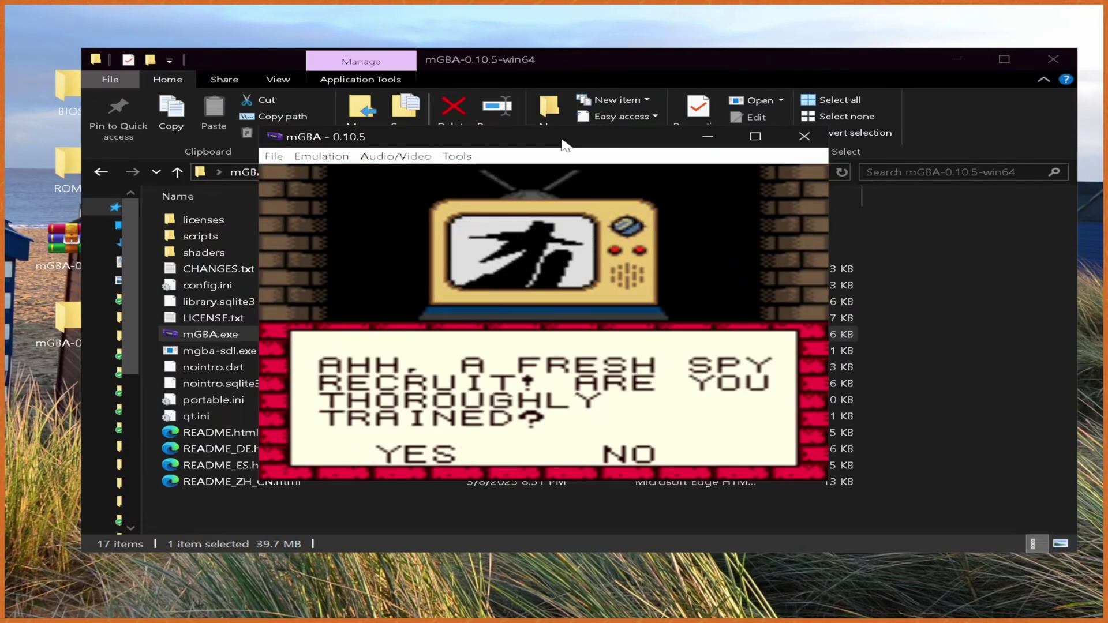
pyautogui.click(322, 156)
pyautogui.click(346, 186)
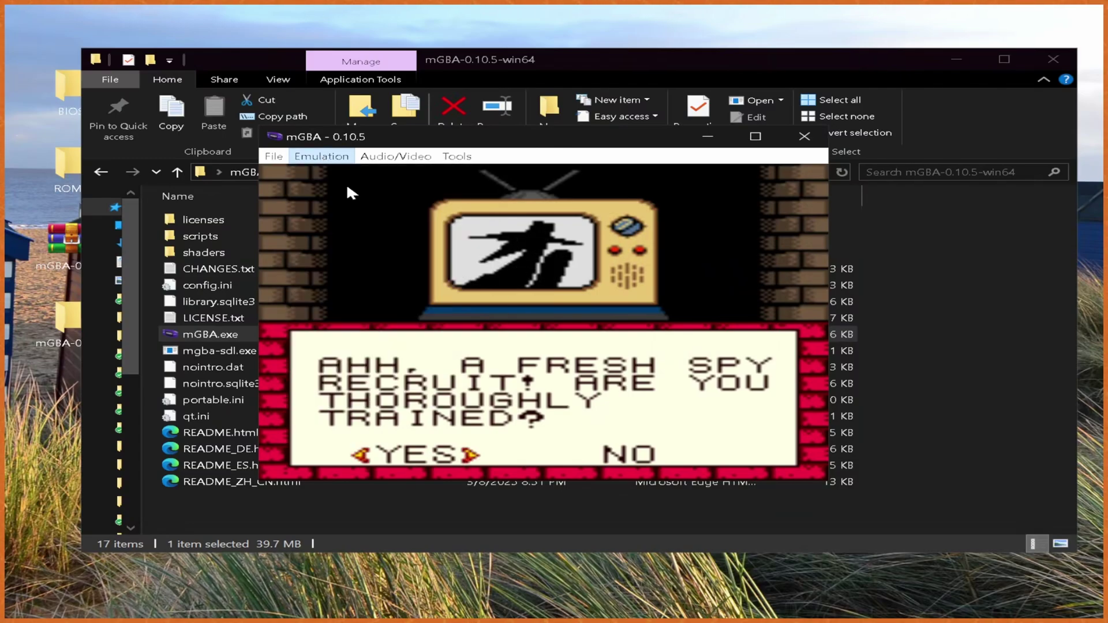
# Launch Sonic Advance from the game library, choose English as its language and enlarge the emulator window
pyautogui.click(411, 192)
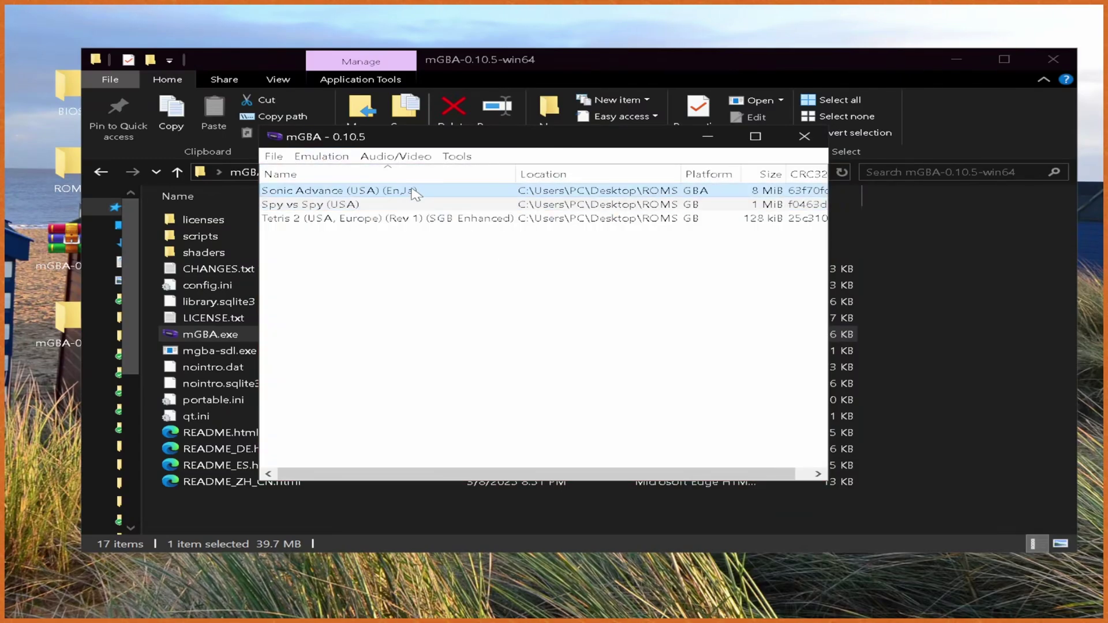
pyautogui.doubleClick(415, 192)
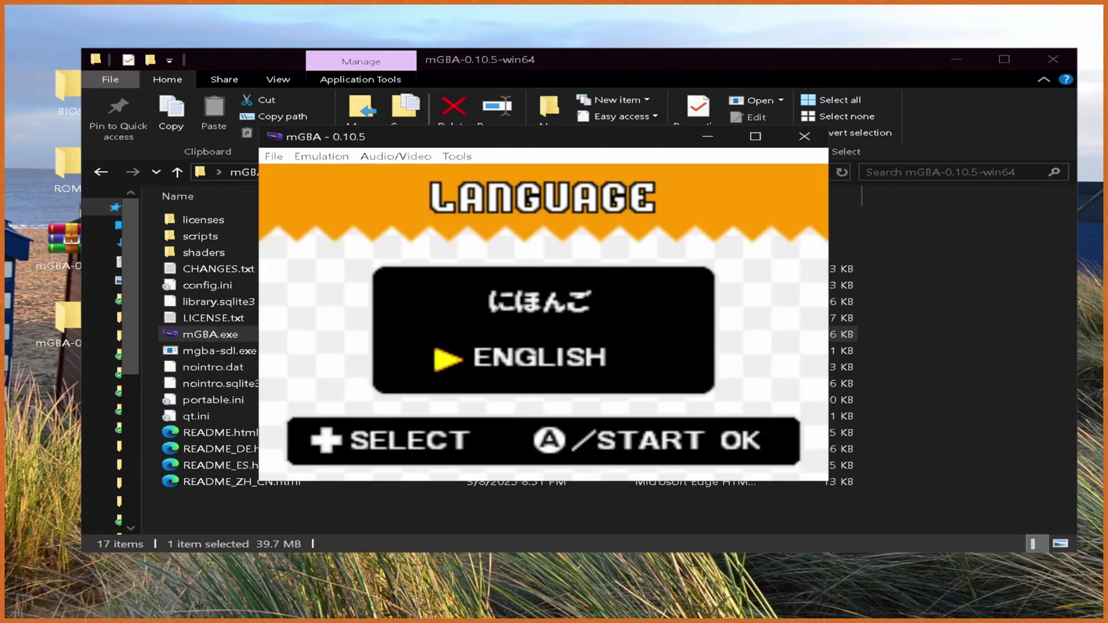
pyautogui.press('Return')
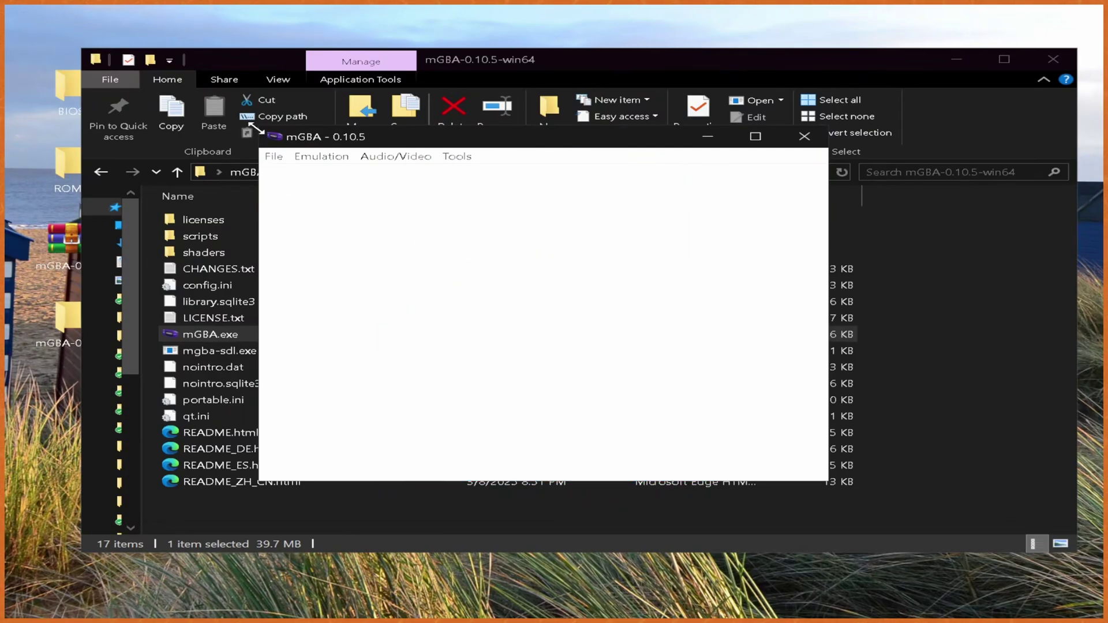
pyautogui.moveTo(252, 128); pyautogui.dragTo(166, 100)
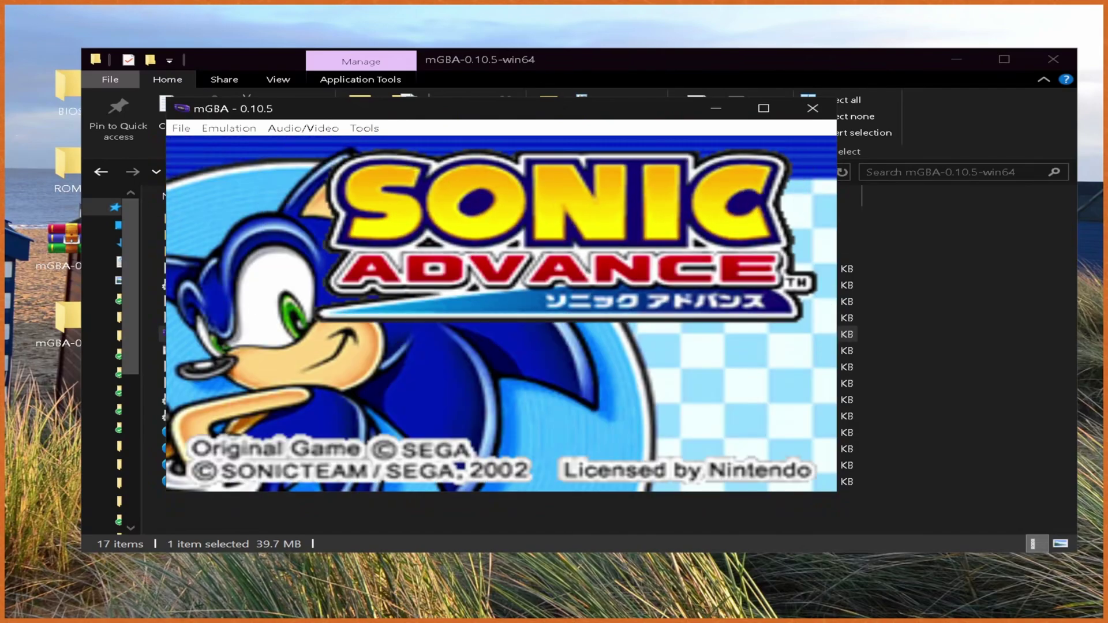
# Start Sonic Advance's Time Attack mode and browse the character selection to Knuckles the Echidna
pyautogui.press('Return')
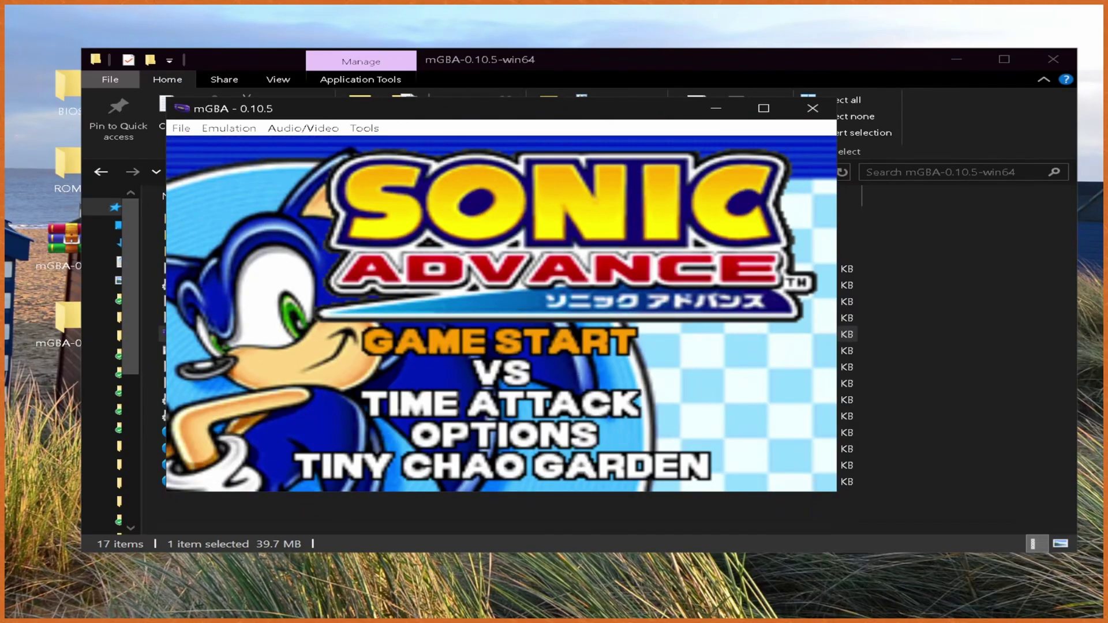
pyautogui.press('Down')
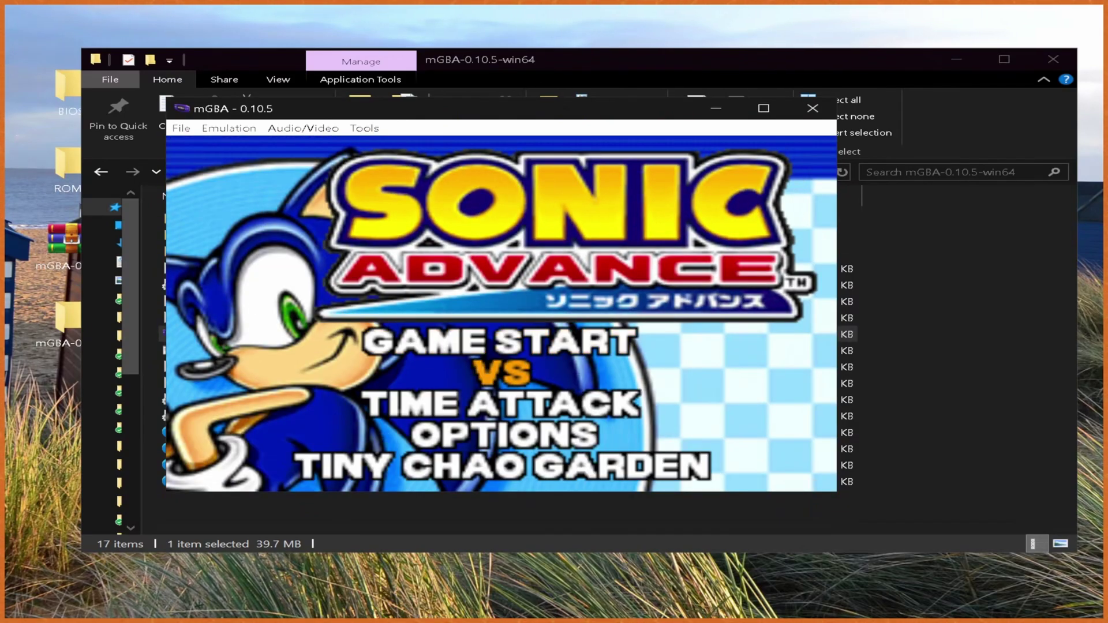
pyautogui.press('Down')
pyautogui.press('Return')
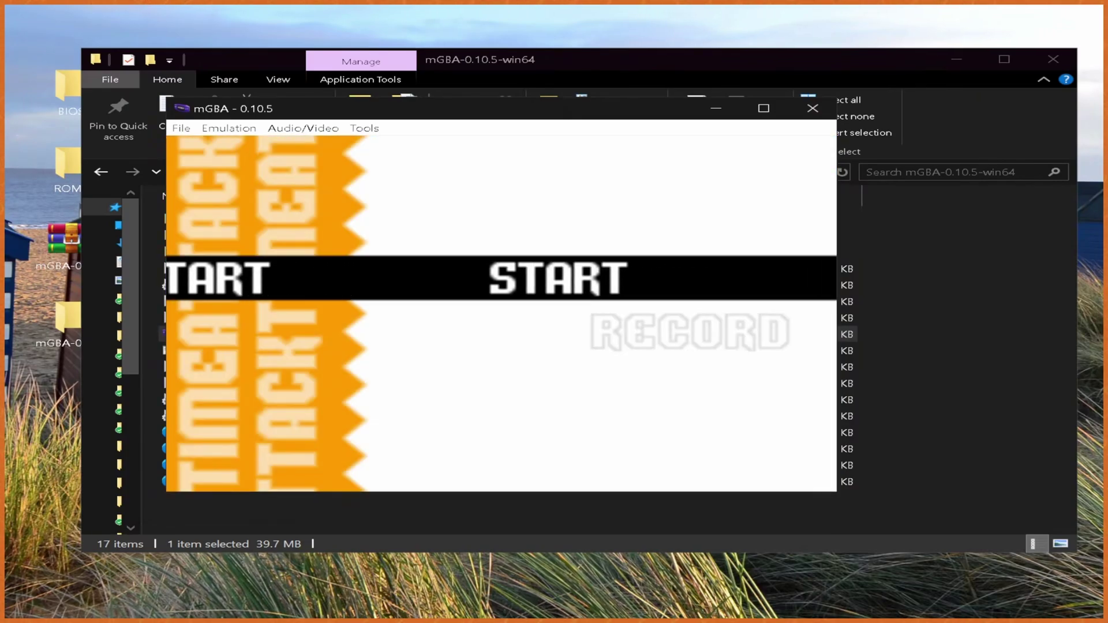
pyautogui.press('Return')
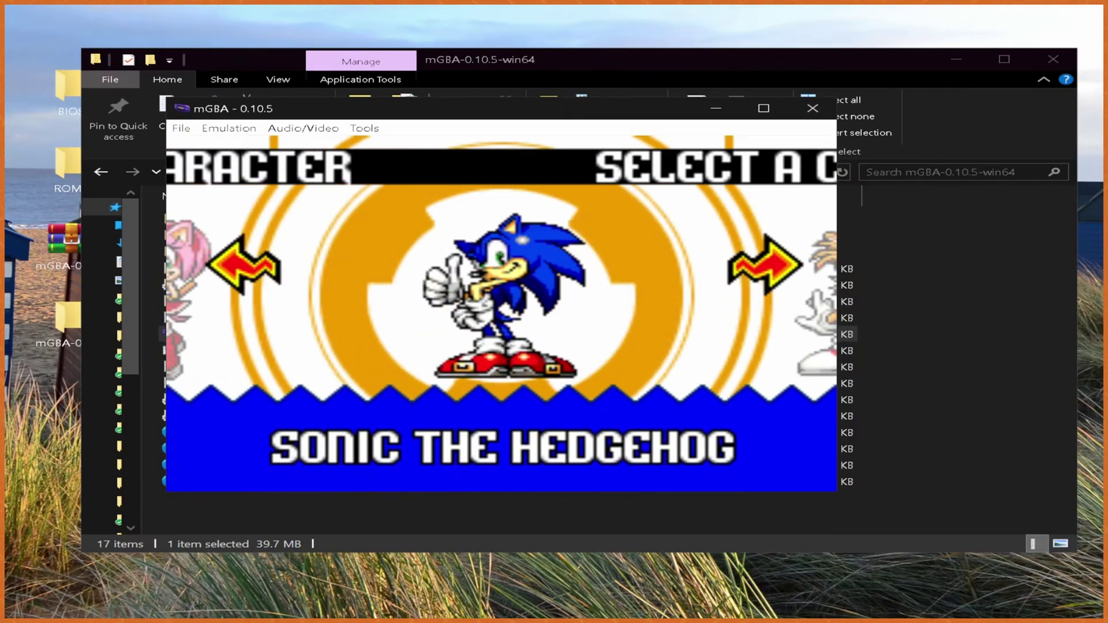
pyautogui.press('Right')
pyautogui.press('Right')
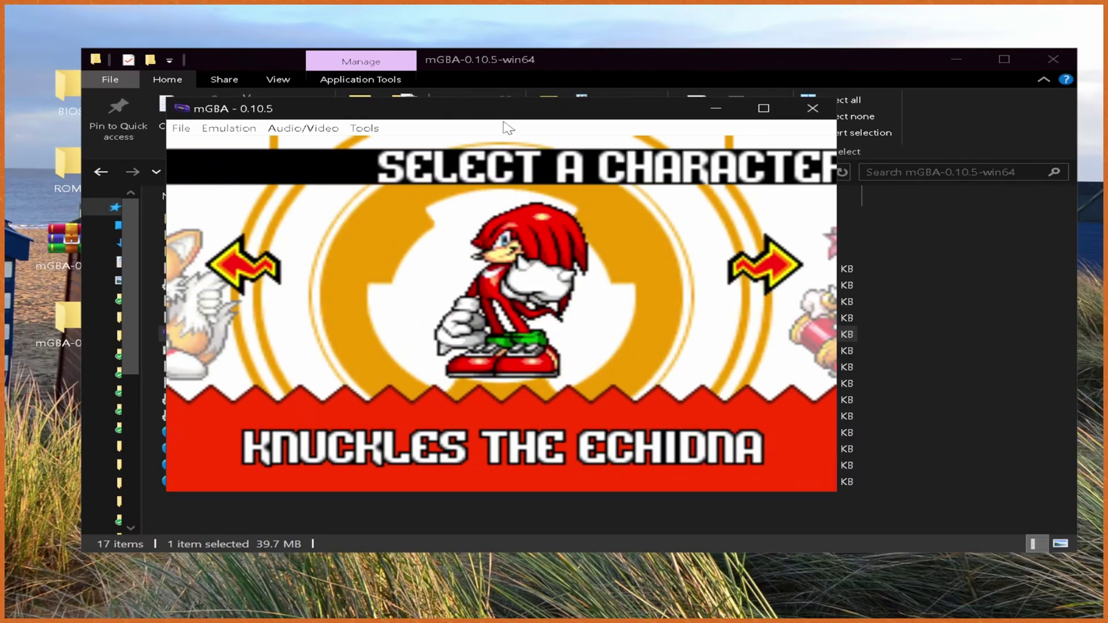
# In the Enhancements settings, placed beside the game, set the video renderer to OpenGL and the high-resolution scale to 6×
pyautogui.click(364, 128)
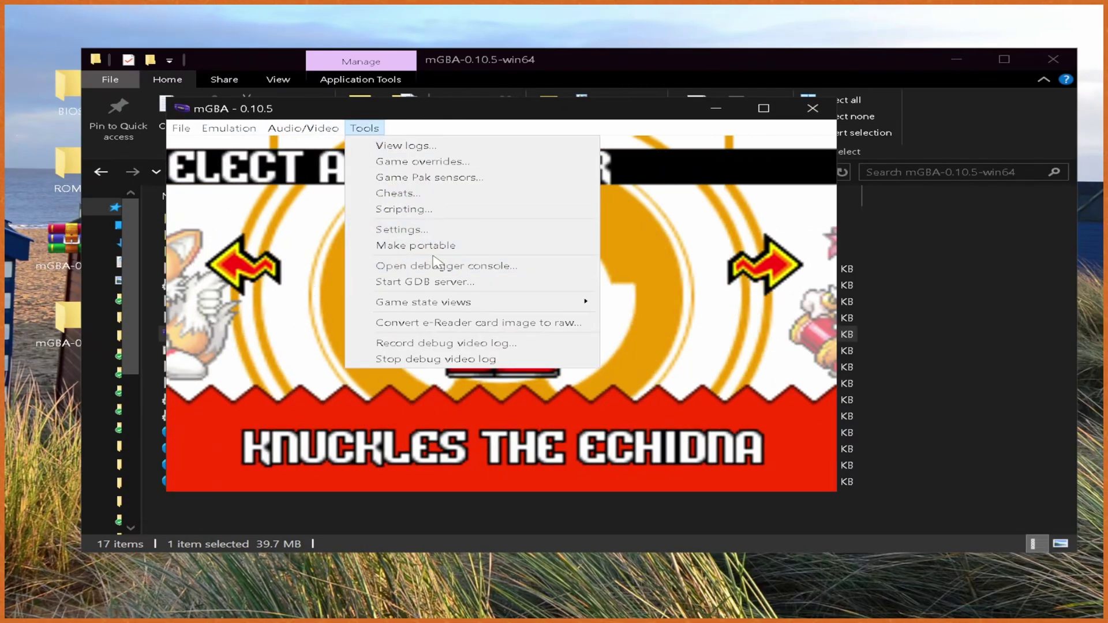
pyautogui.click(413, 232)
pyautogui.moveTo(652, 29); pyautogui.dragTo(1070, 12)
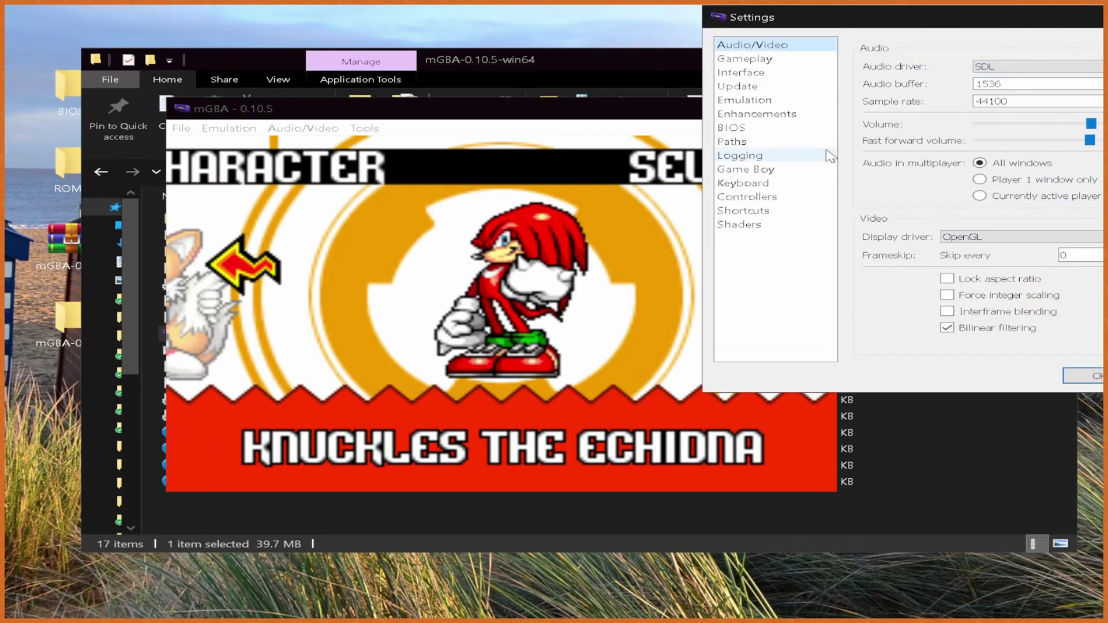
pyautogui.click(773, 115)
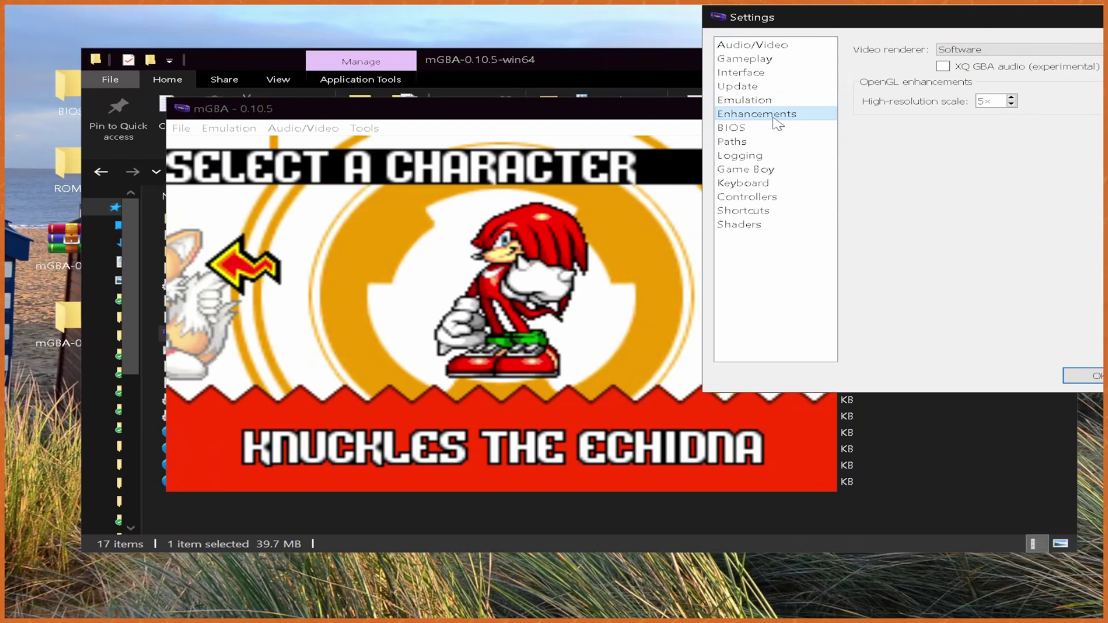
pyautogui.click(1011, 104)
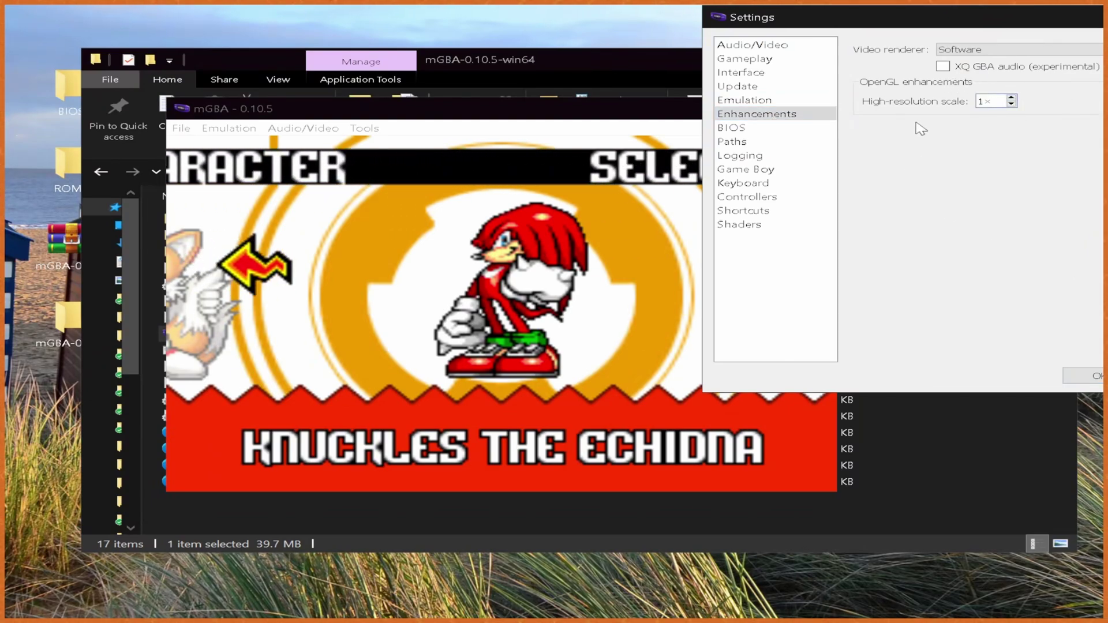
pyautogui.click(1011, 99)
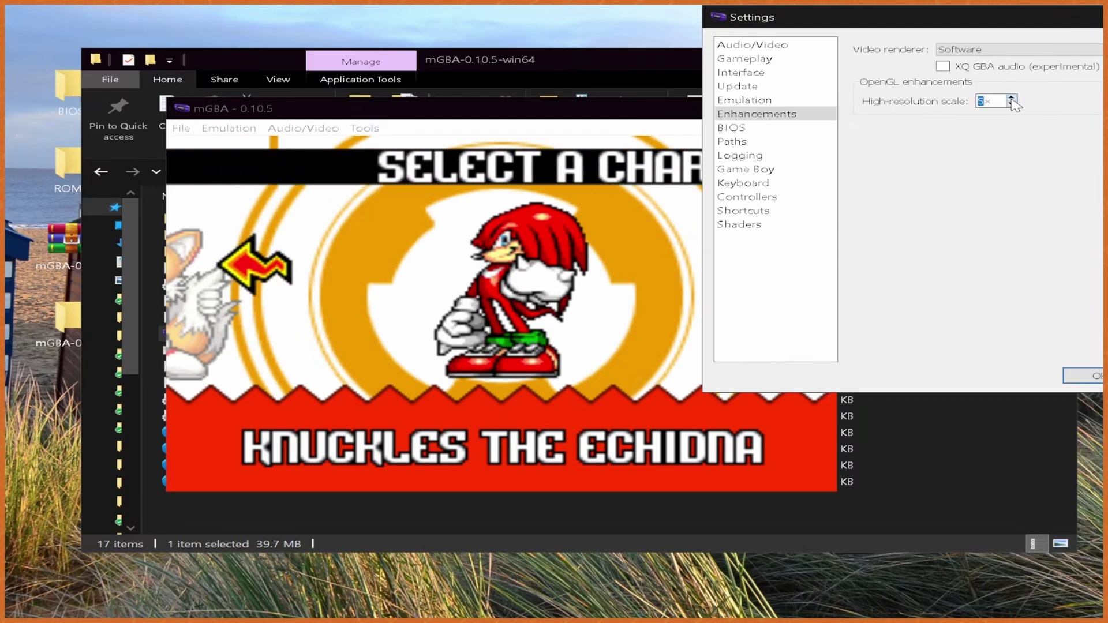
pyautogui.click(1011, 99)
pyautogui.click(981, 49)
pyautogui.click(958, 62)
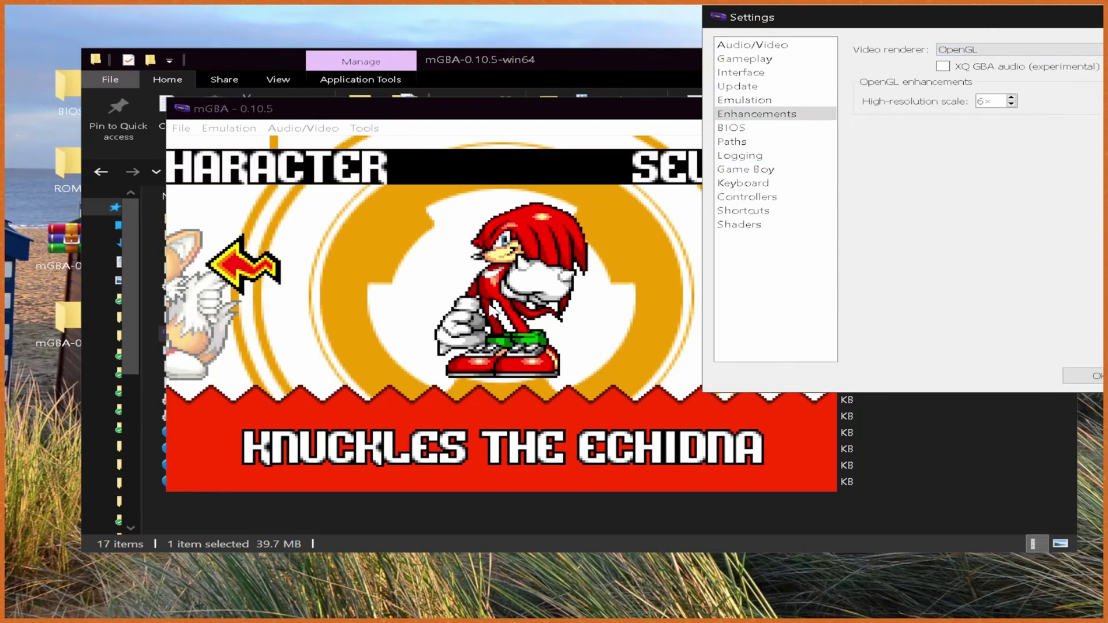
# Compare the game at high-resolution scales of 1× and 6×, and set the scale to 5×
pyautogui.doubleClick(1011, 104)
pyautogui.click(1011, 105)
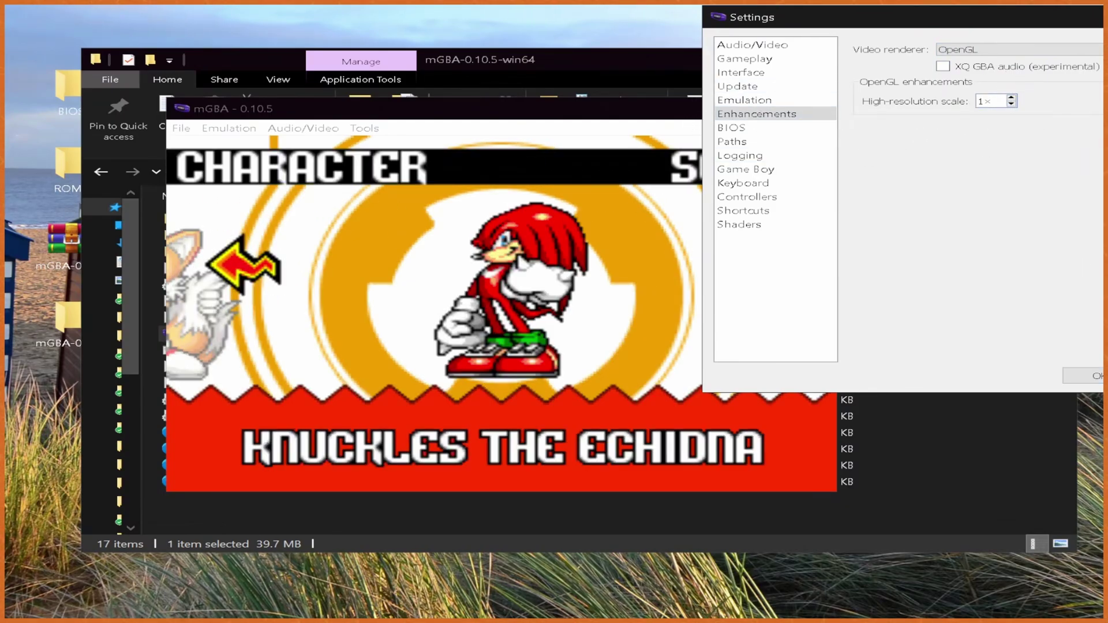
pyautogui.doubleClick(1011, 99)
pyautogui.click(1011, 99)
pyautogui.write('6')
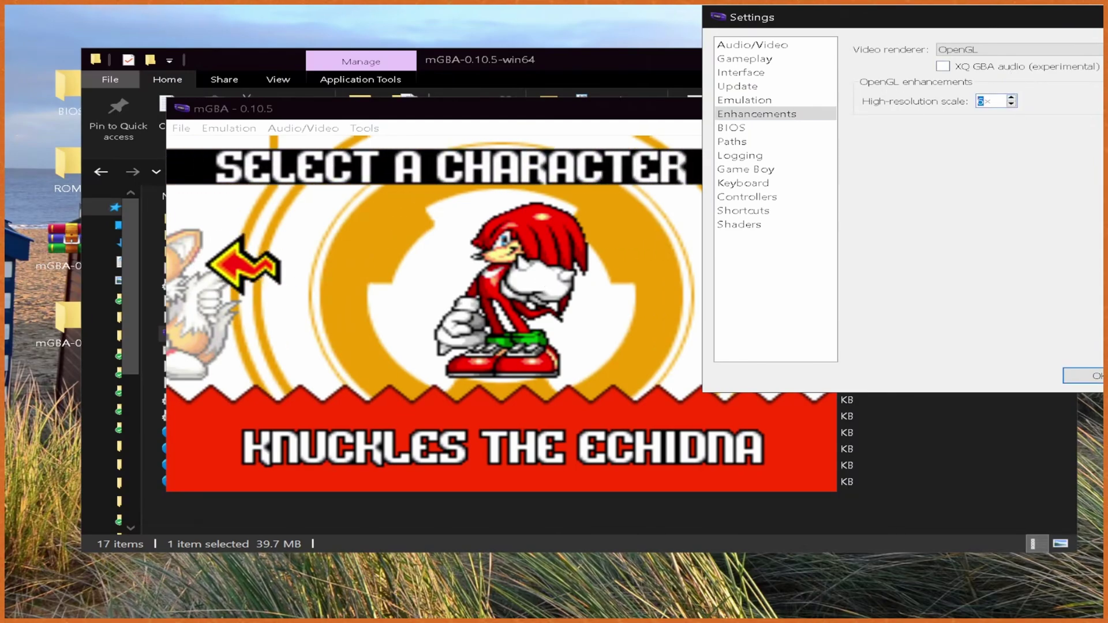
pyautogui.click(1012, 104)
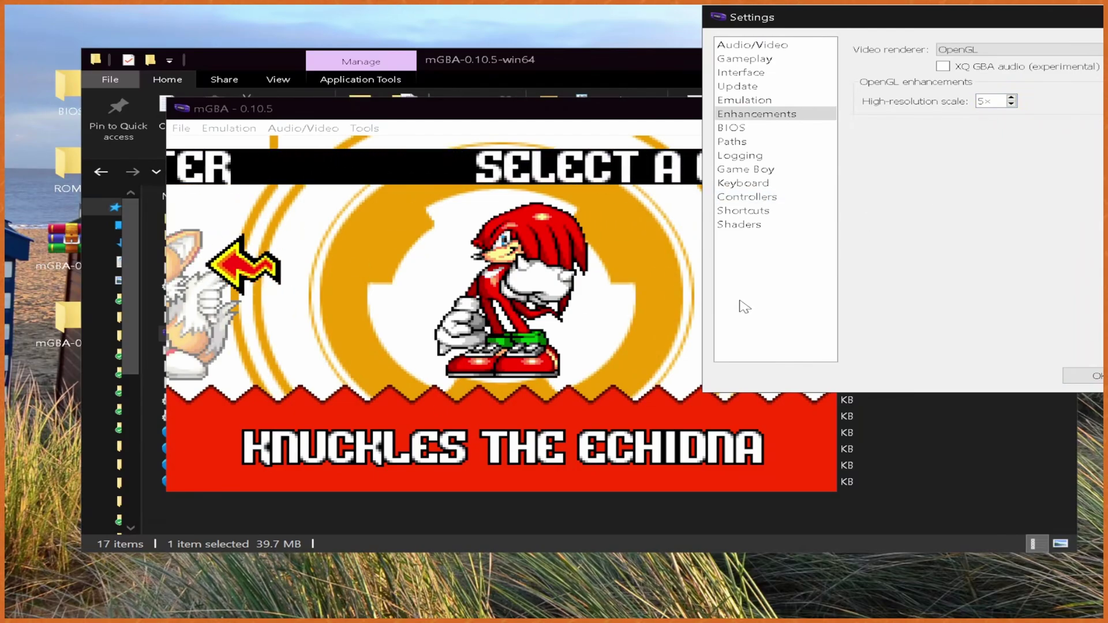
# Browse the Sonic Advance character selection back past Sonic to Amy Rose
pyautogui.press('Left')
pyautogui.press('Left')
pyautogui.press('Left')
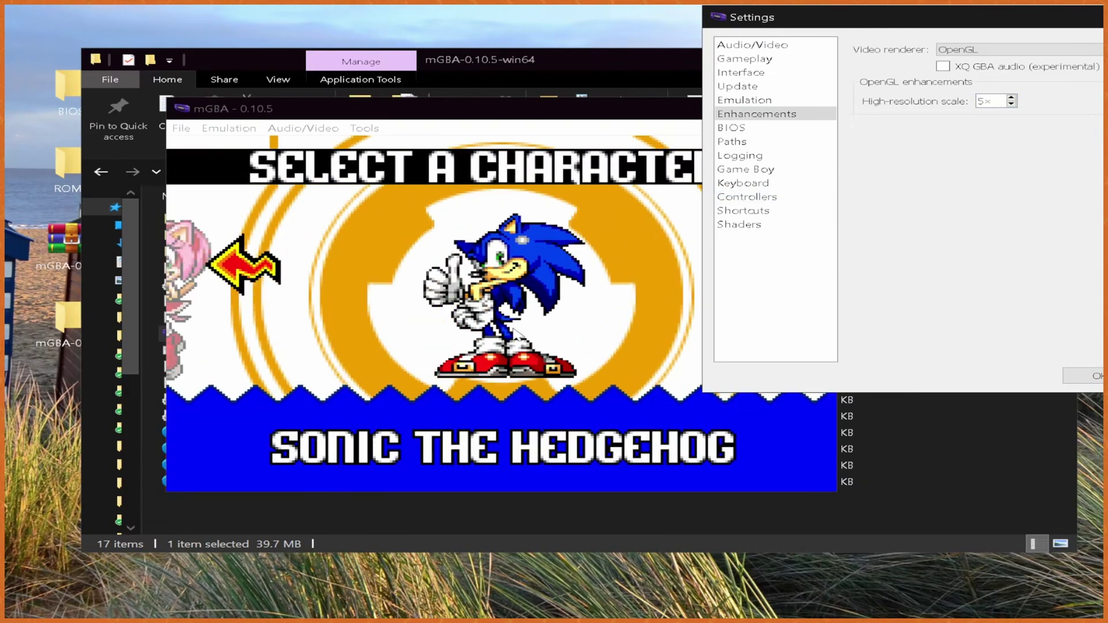
# Shut down the Sonic Advance emulation, launch Spy vs Spy from the game library and start it from its title screen
pyautogui.click(181, 128)
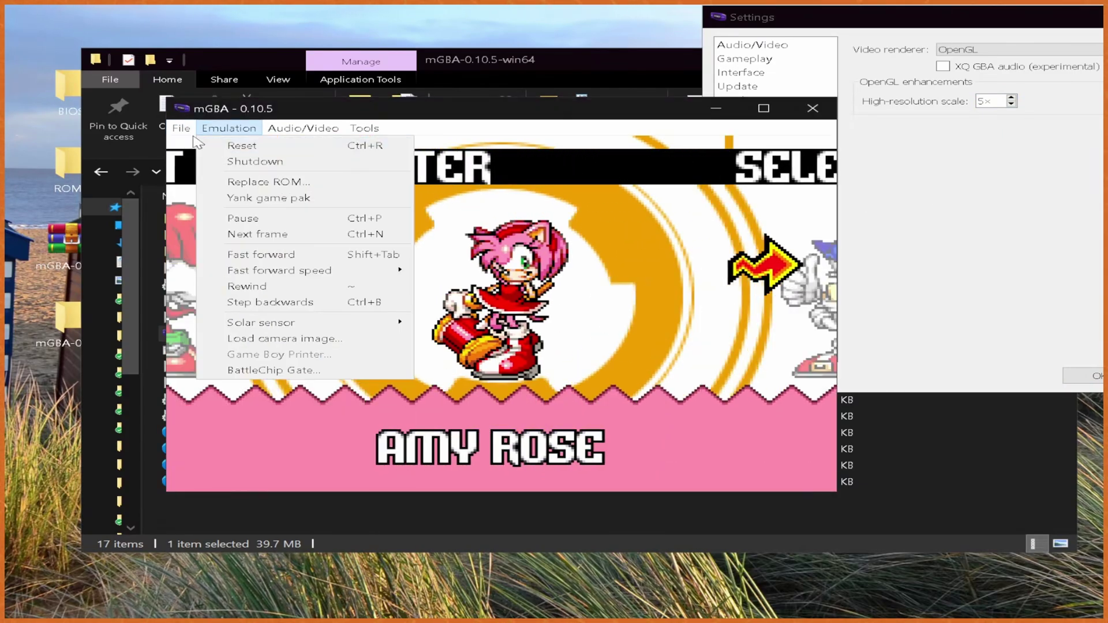
pyautogui.click(231, 161)
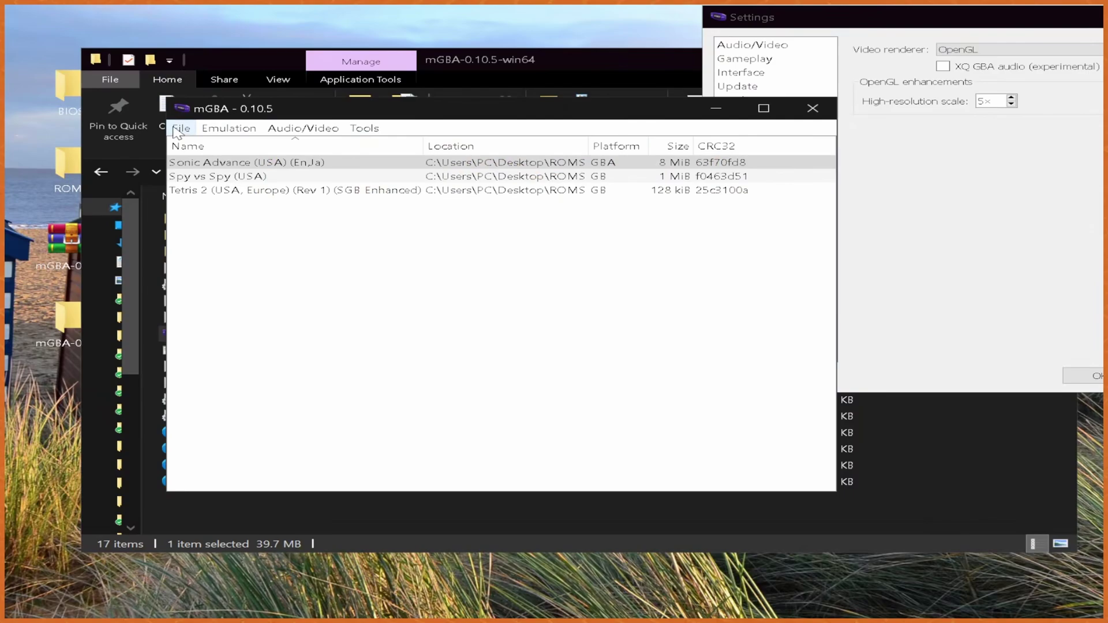
pyautogui.click(212, 182)
pyautogui.doubleClick(202, 177)
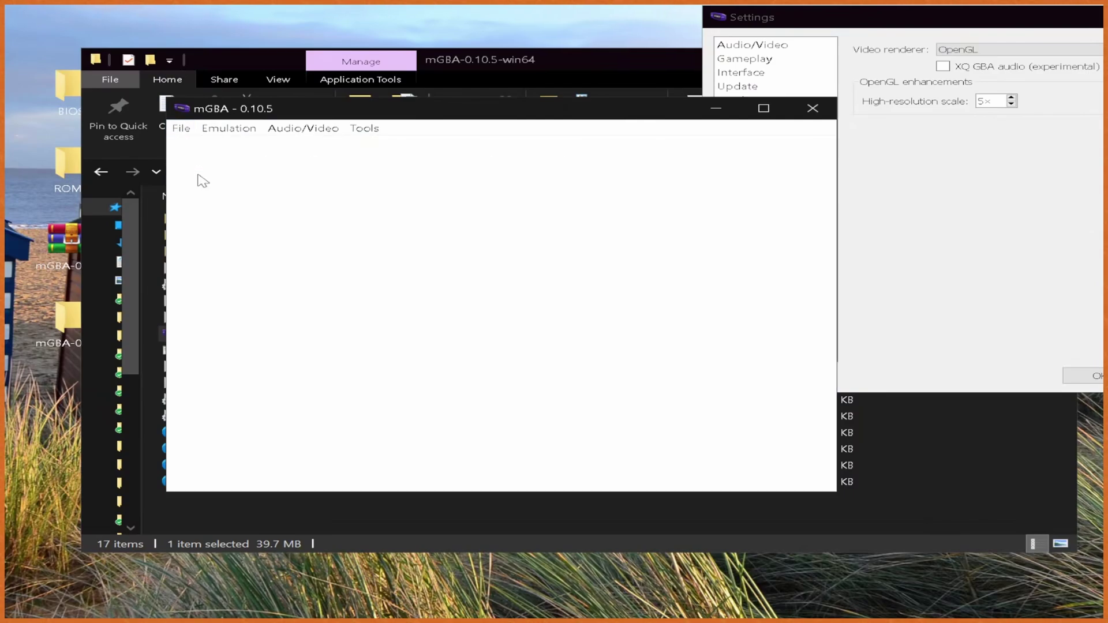
pyautogui.click(946, 190)
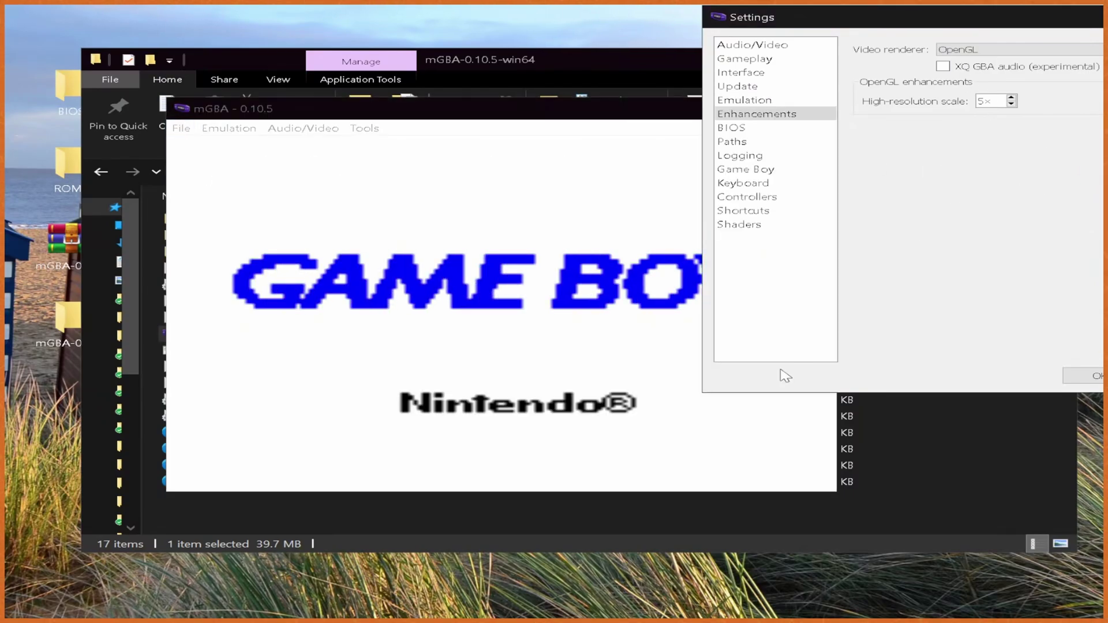
pyautogui.click(470, 314)
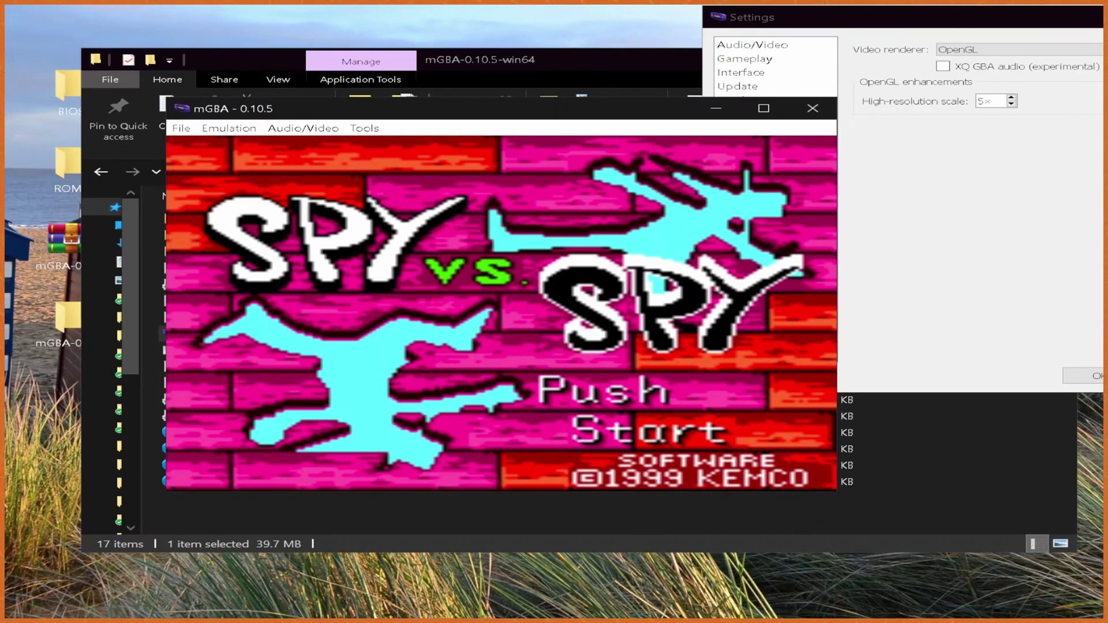
pyautogui.press('Return')
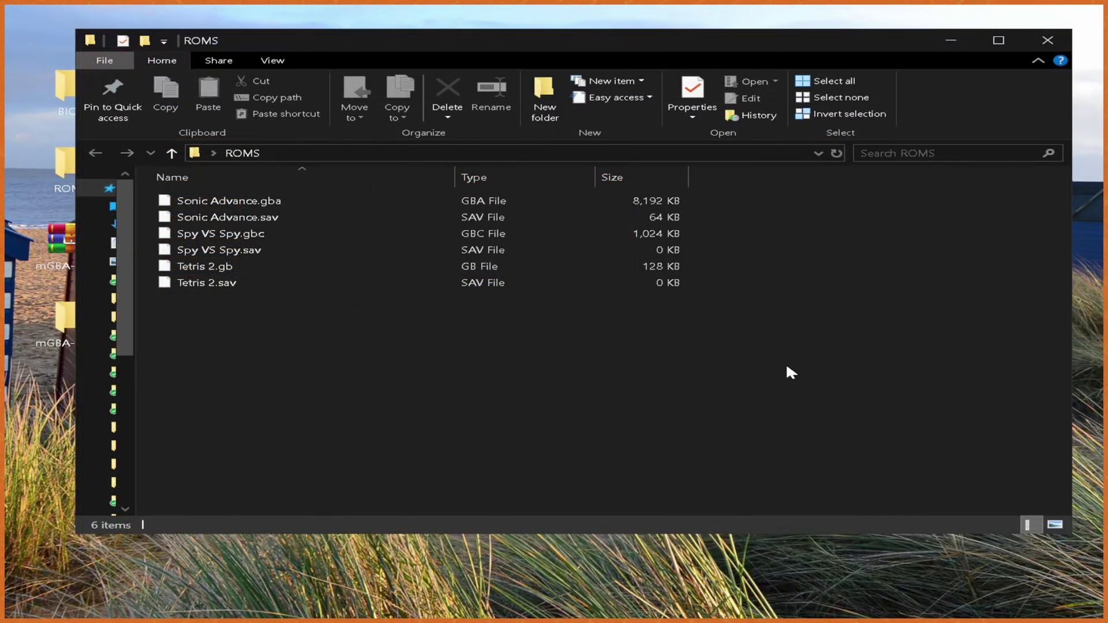
# Associate .gba files with mGBA.exe by always opening Sonic Advance.gba from the ROMS folder with it, and close the launched game
pyautogui.rightClick(268, 200)
pyautogui.click(409, 209)
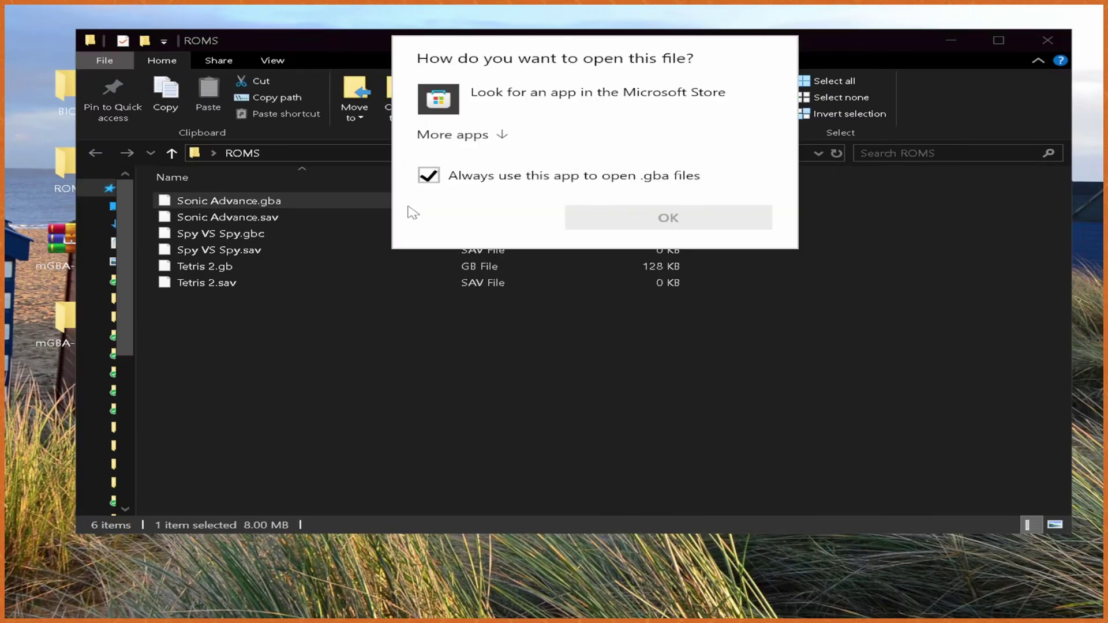
pyautogui.click(468, 138)
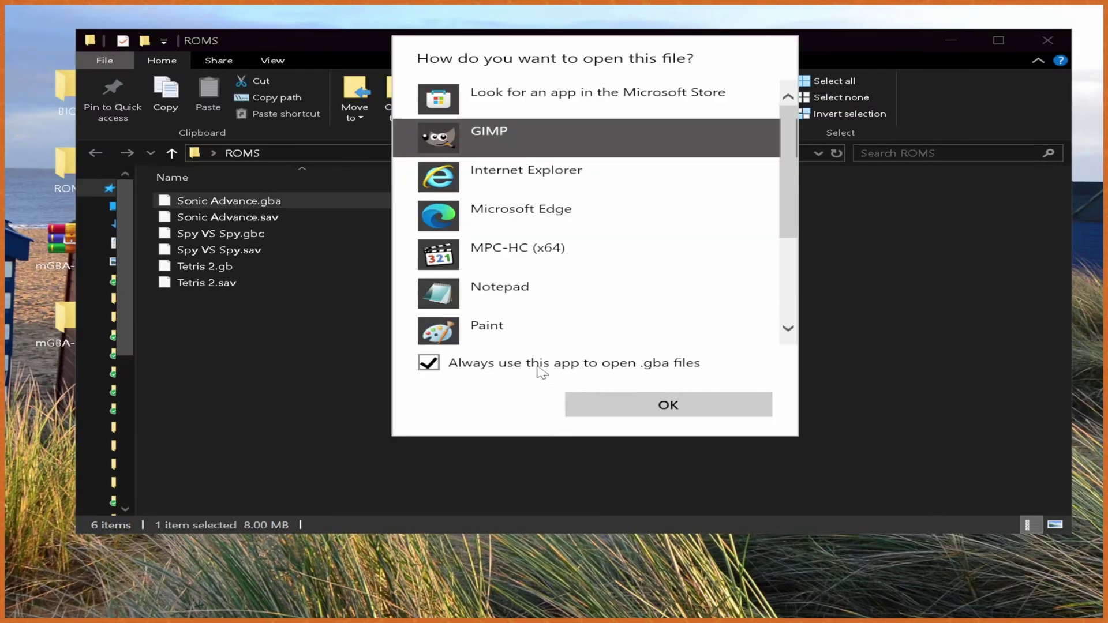
pyautogui.scroll(-3, 628, 269)
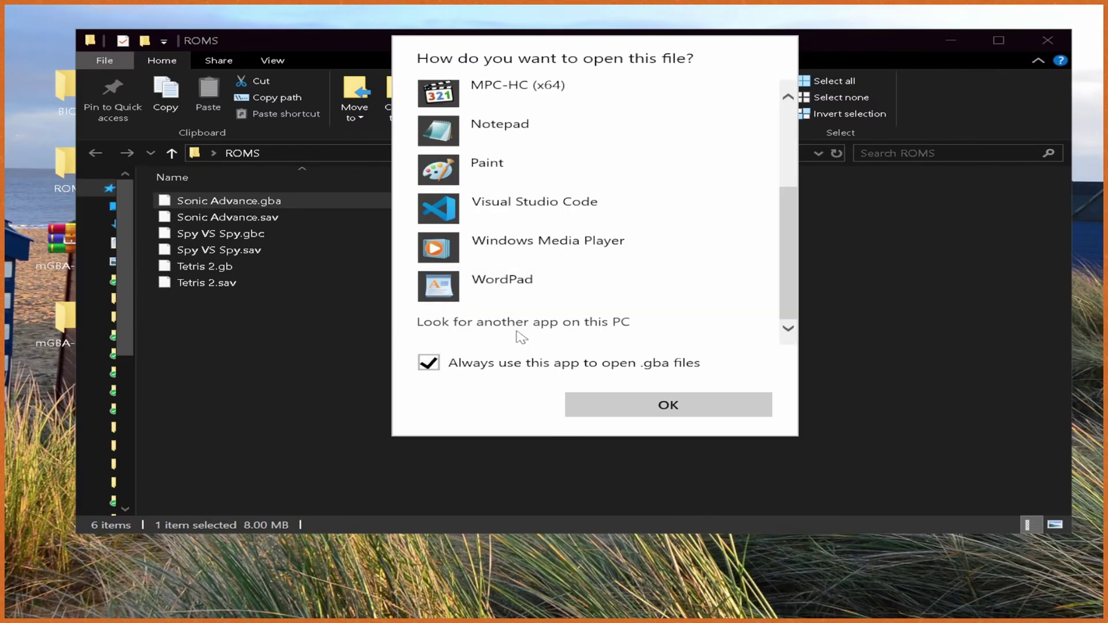
pyautogui.click(517, 331)
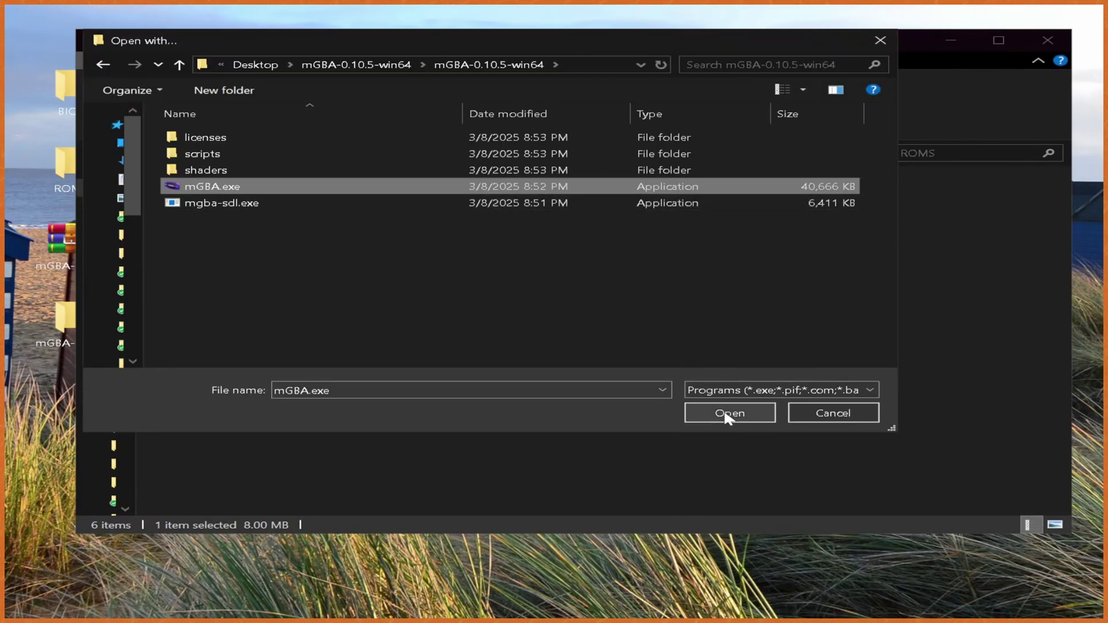
pyautogui.click(729, 413)
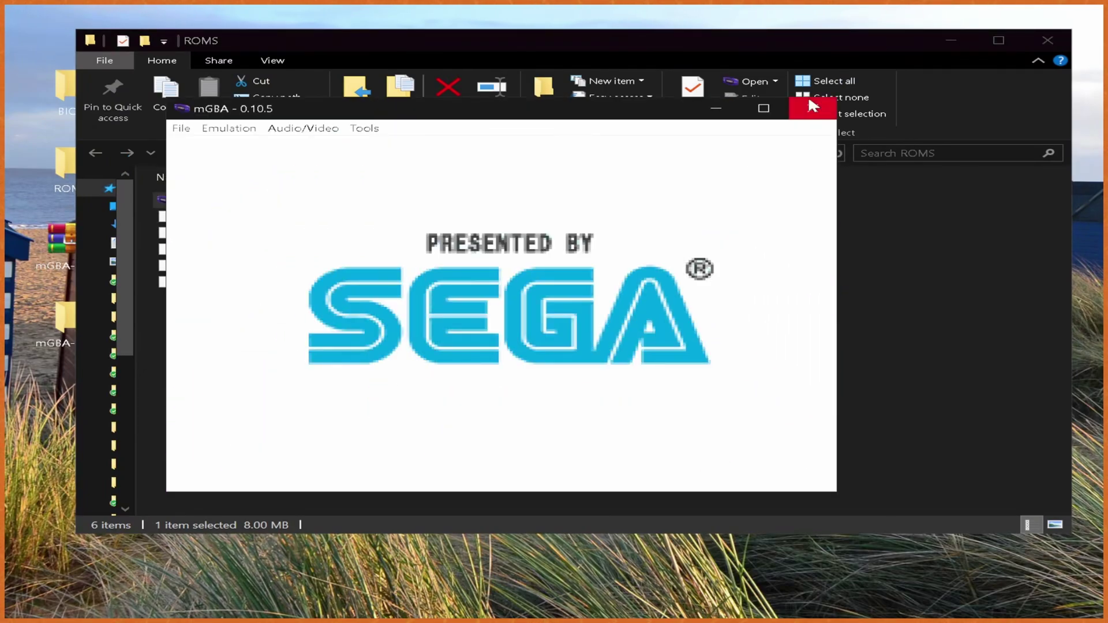
pyautogui.click(814, 106)
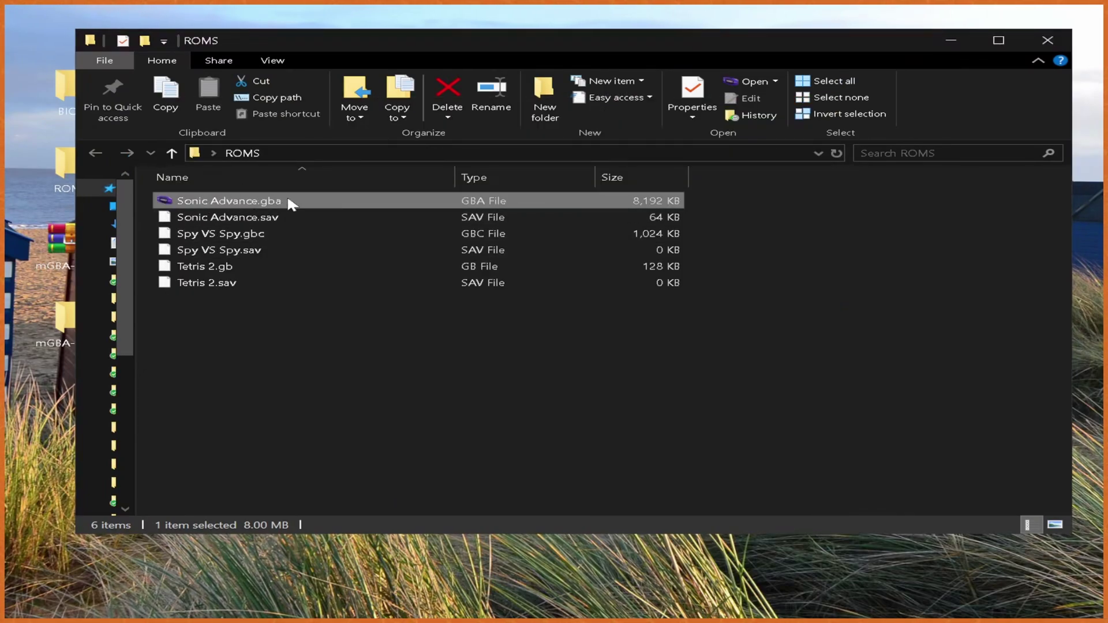